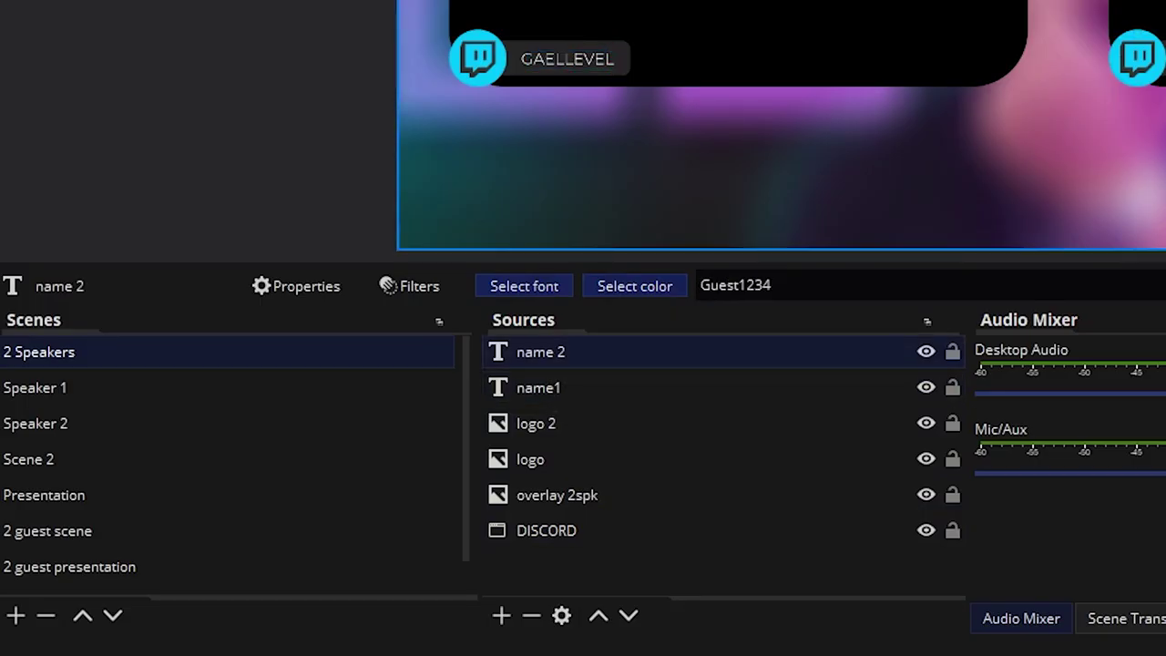
left_click(557, 494)
left_click(76, 390)
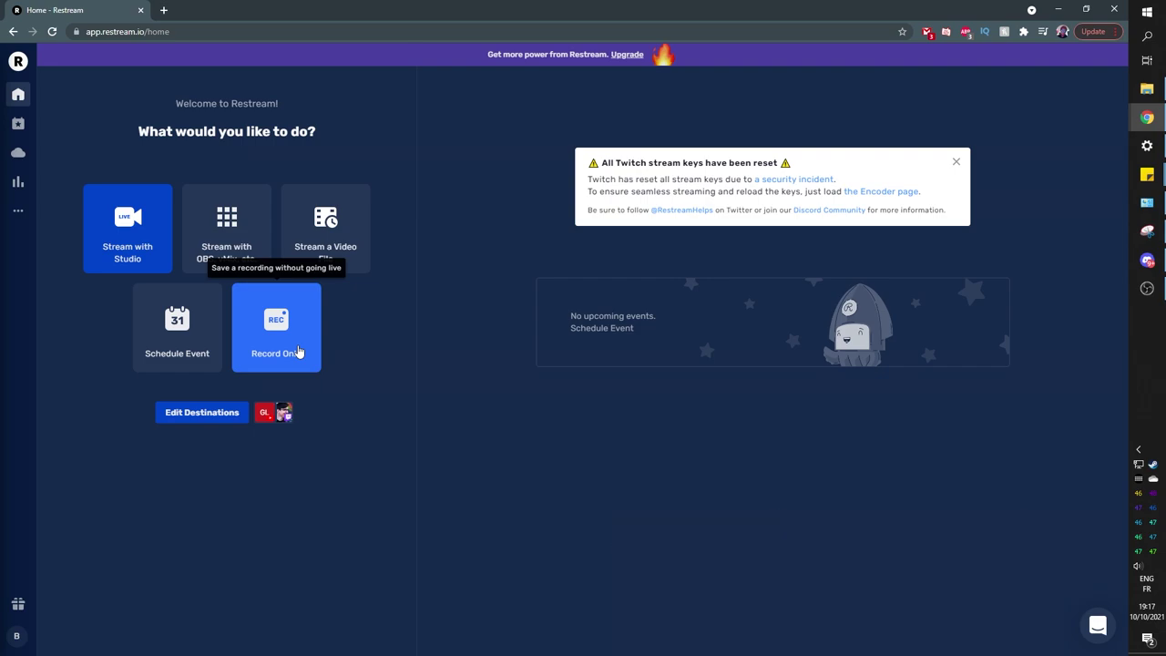
Open the record-only studio and review the available video input, audio input and audio output devices.
left_click(299, 352)
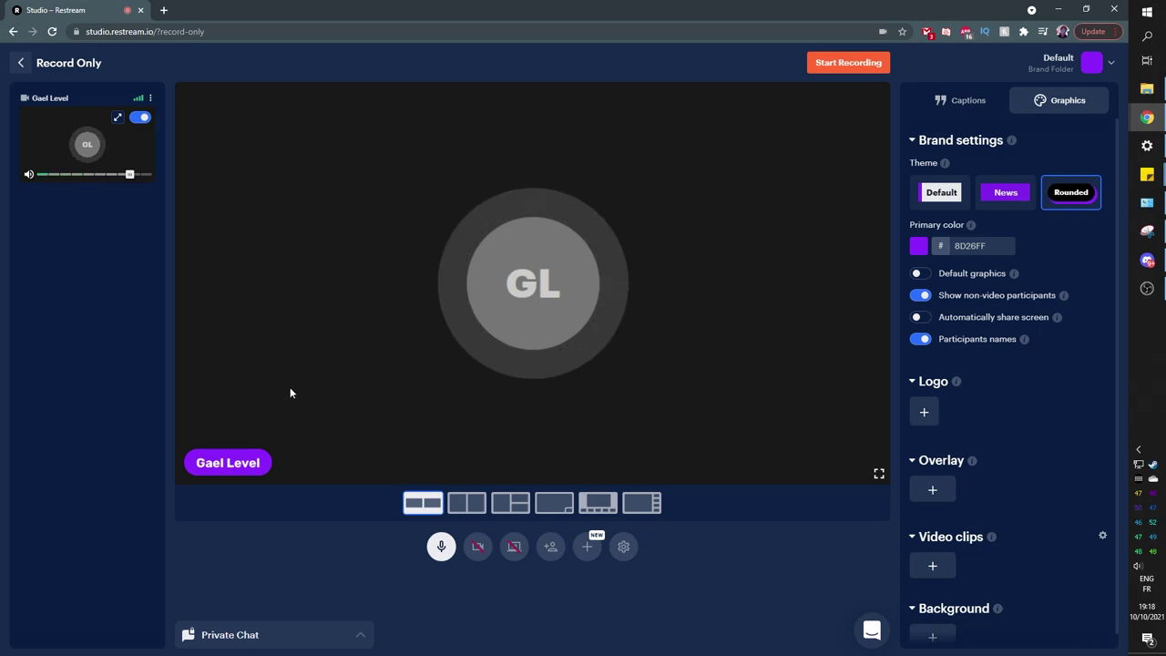
left_click(623, 548)
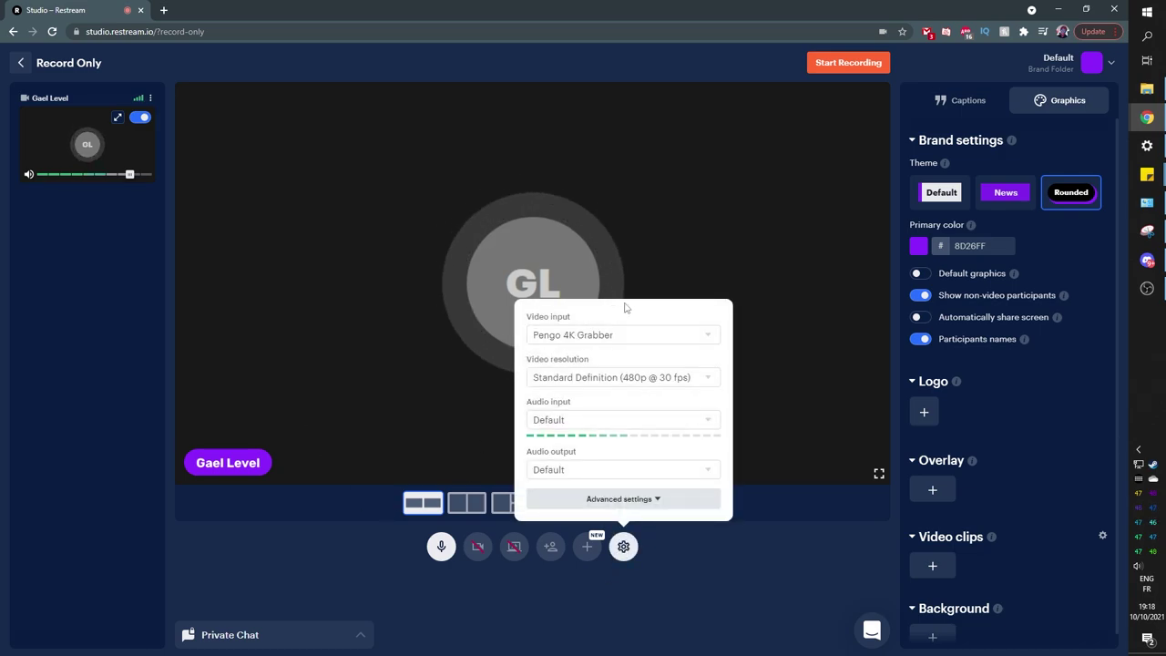
left_click(705, 336)
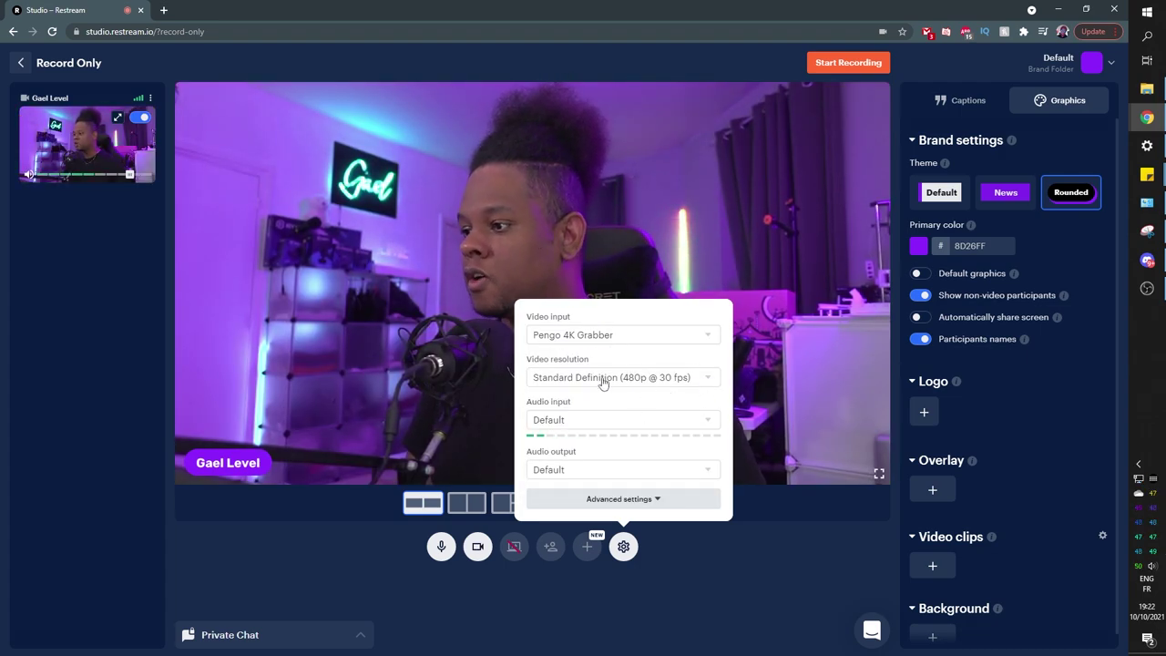
left_click(710, 424)
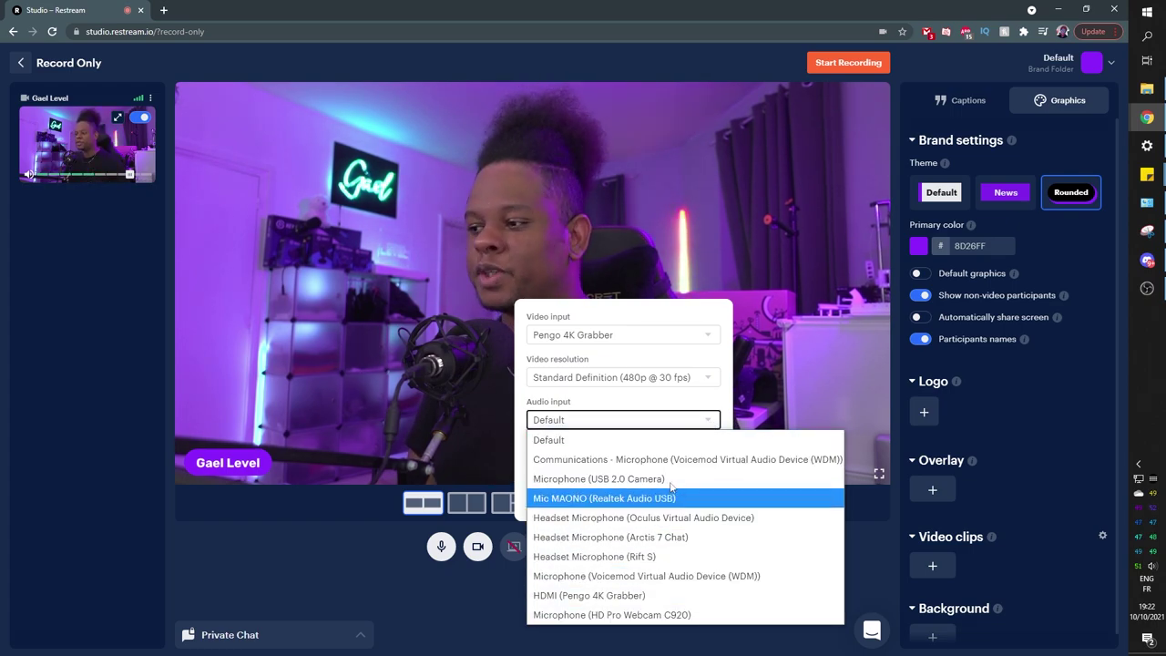
left_click(665, 404)
left_click(712, 470)
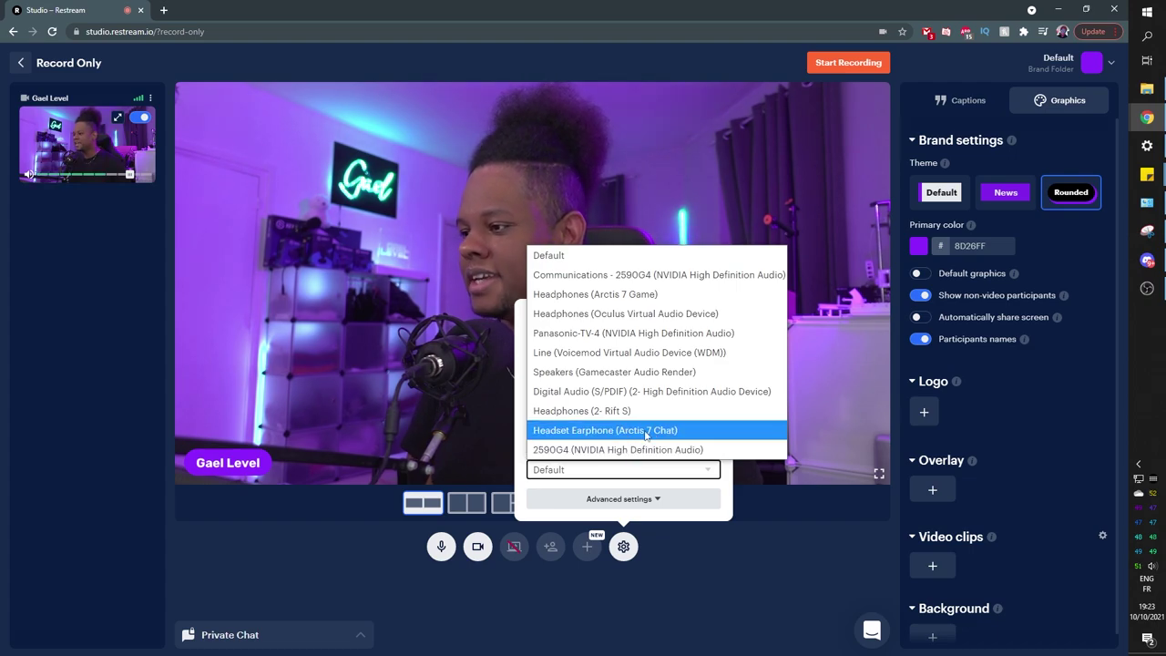
left_click(755, 593)
left_click(755, 593)
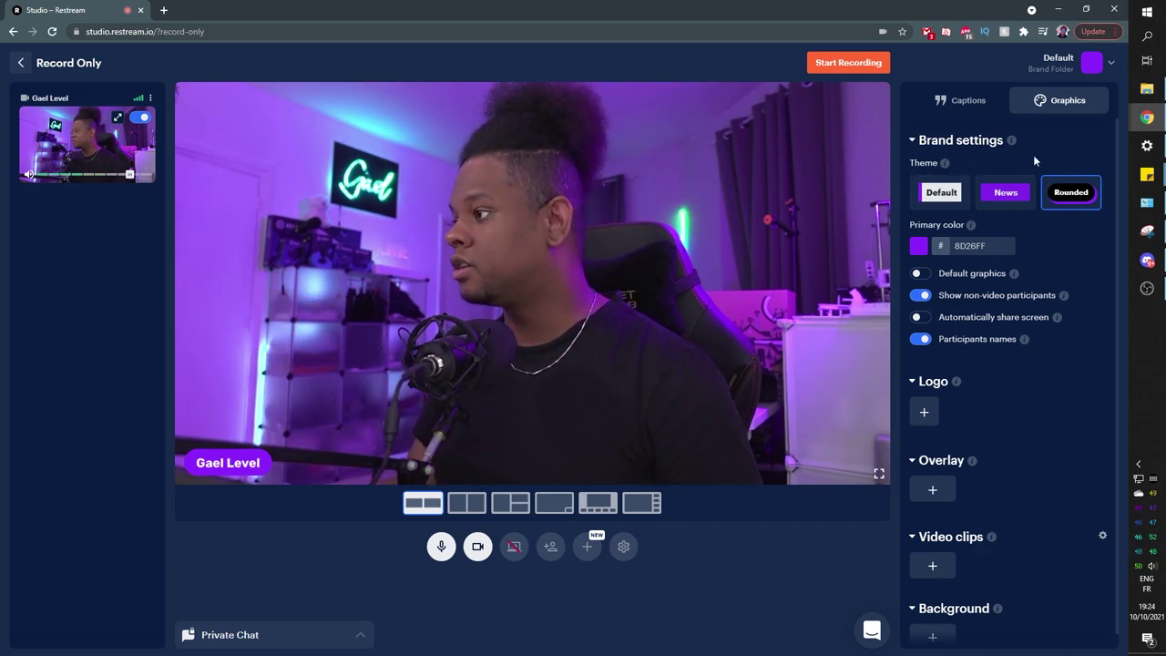
Try the News theme, return to Rounded, and set the brand's primary color to cyan 00F3FF.
left_click(1007, 194)
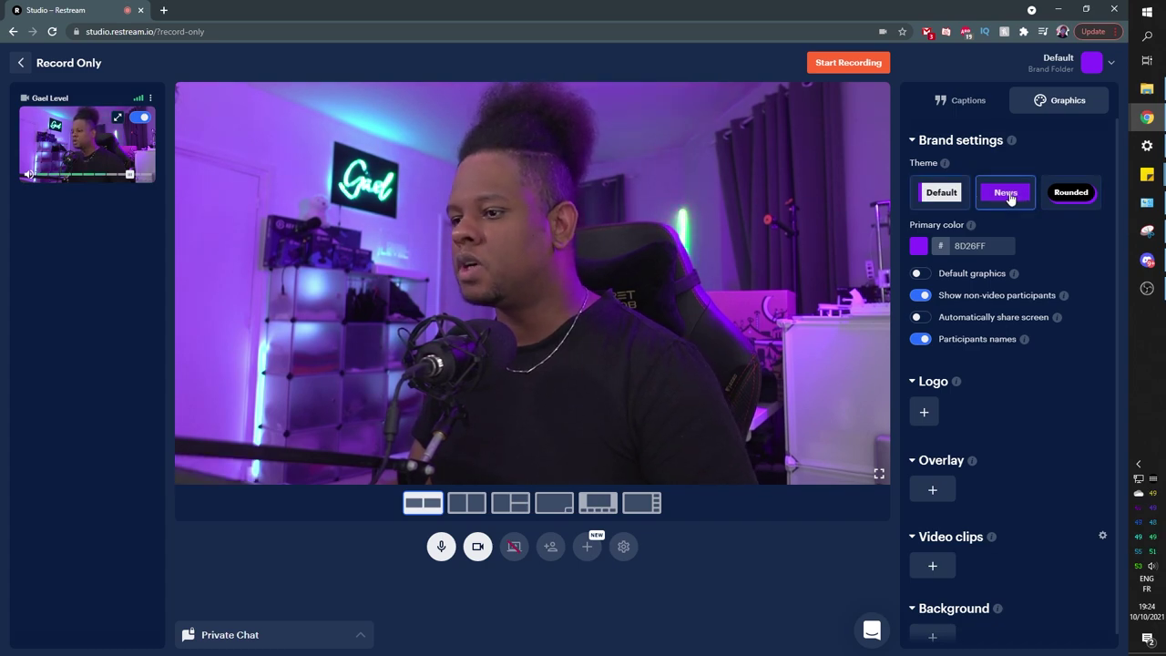
left_click(1061, 198)
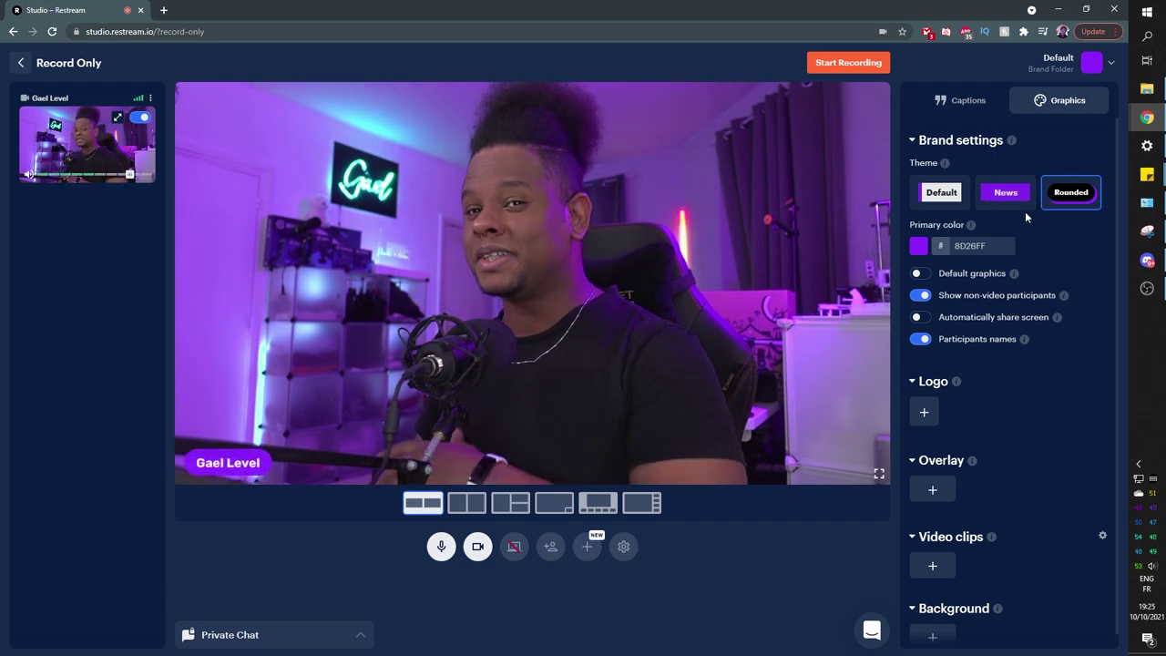
left_click(941, 244)
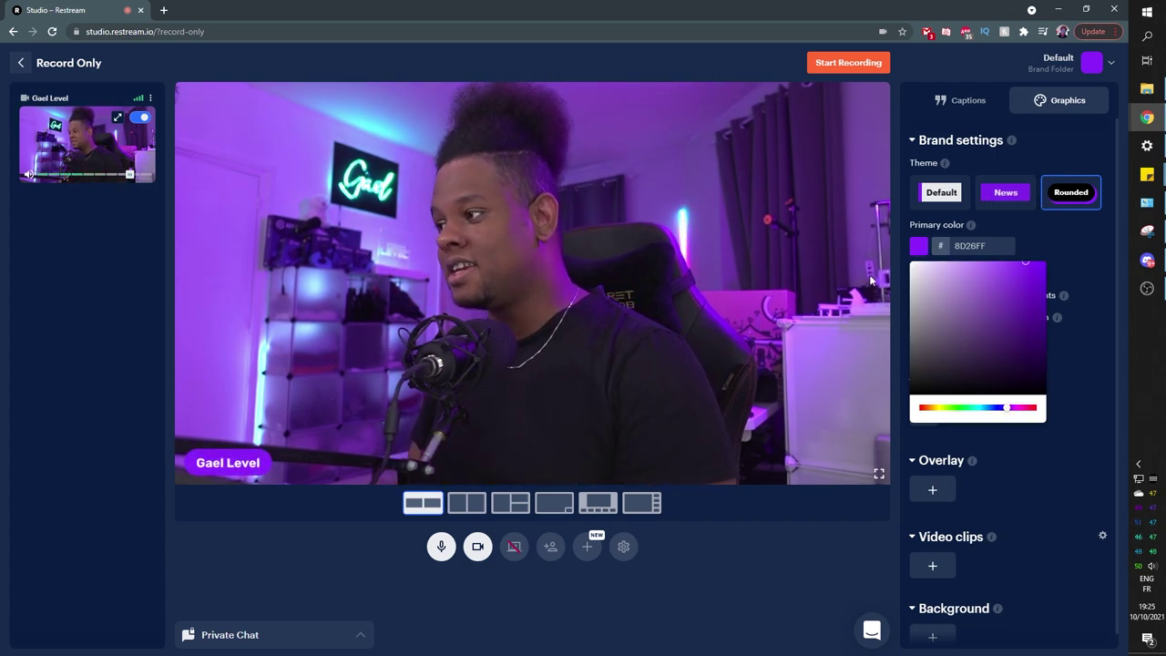
left_click(1032, 269)
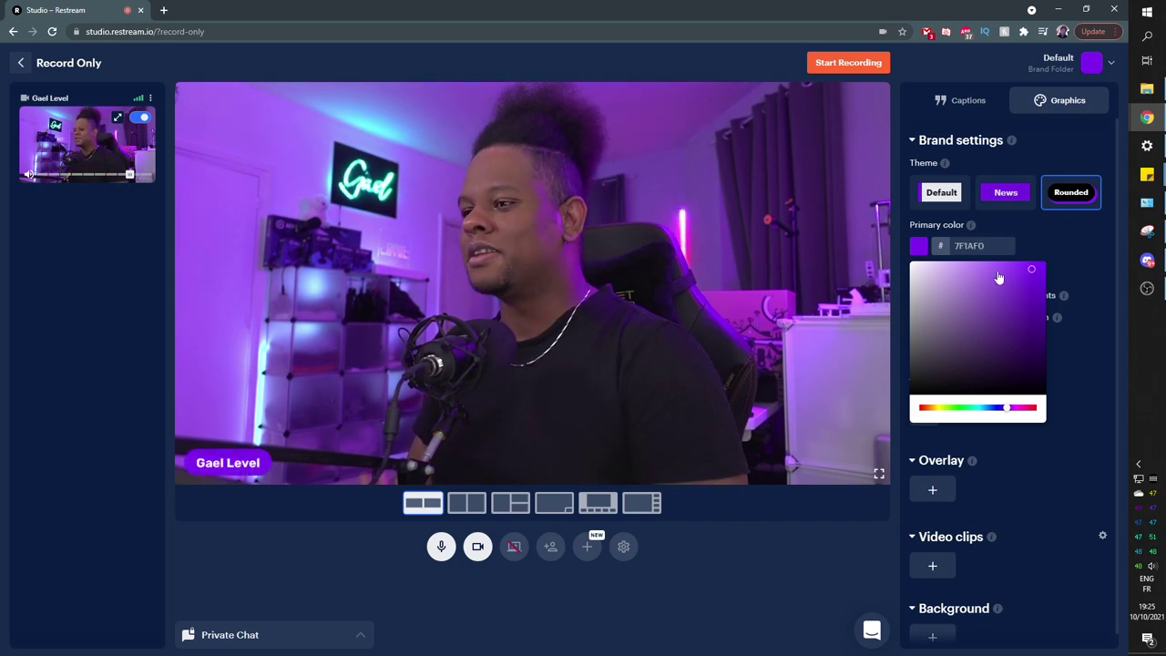
left_click(977, 407)
left_click(1117, 204)
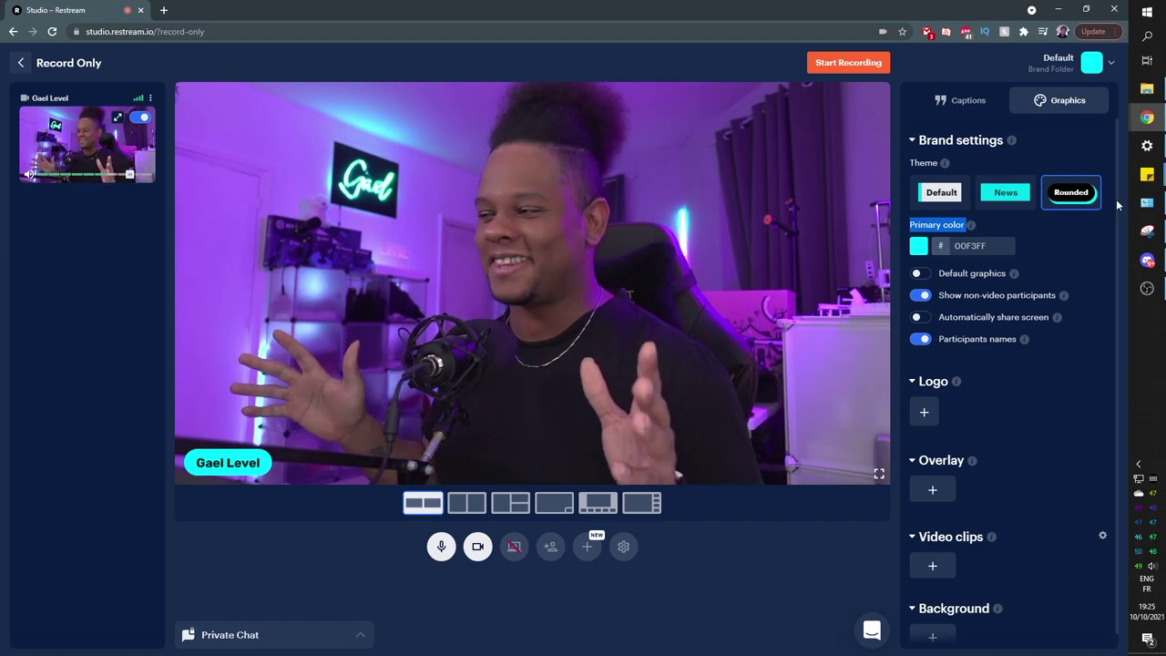
Enable the default graphics and upload LOGO-email.png as the brand logo.
left_click(918, 277)
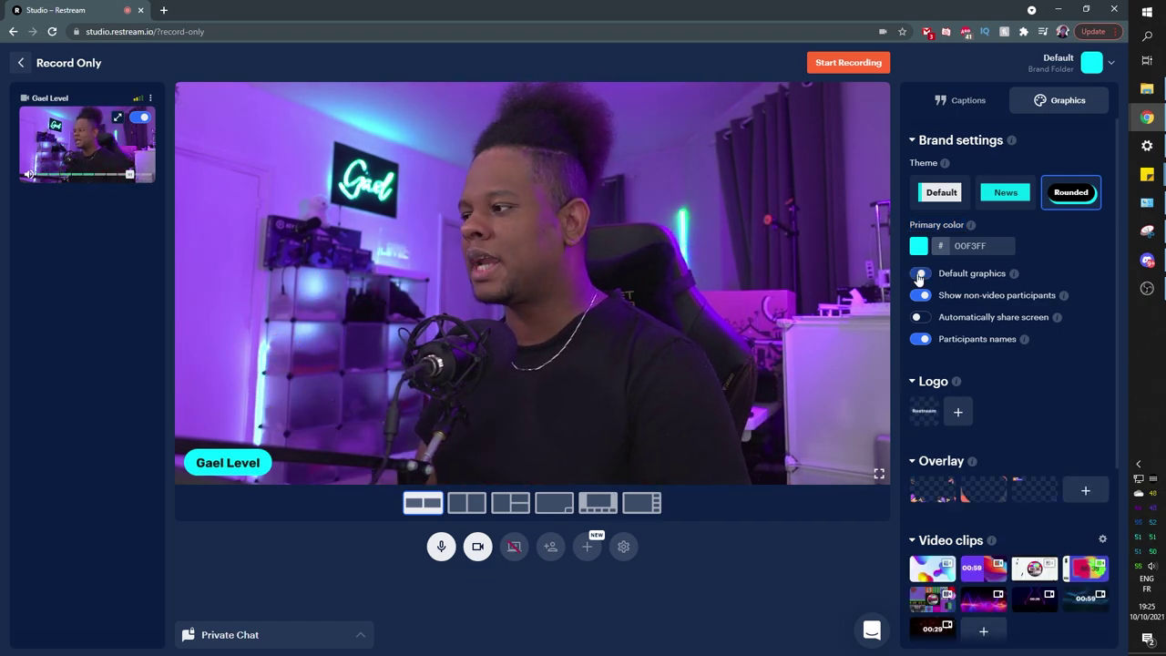
scroll(1035, 457, "down", 2)
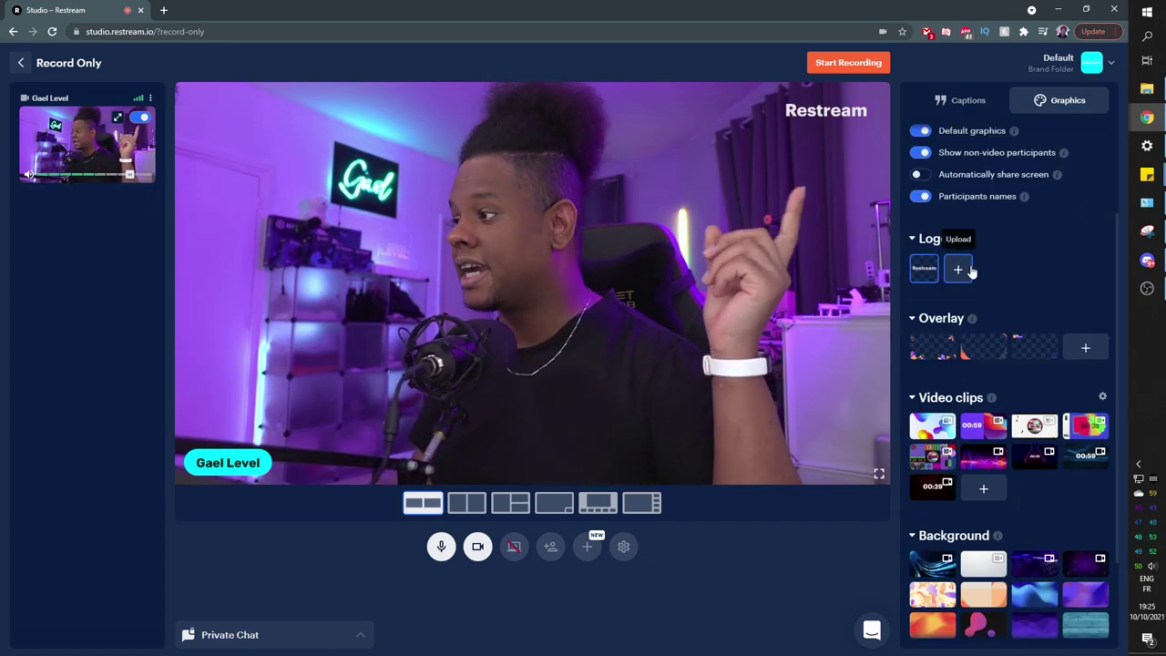
left_click(958, 271)
scroll(53, 155, "up", 5)
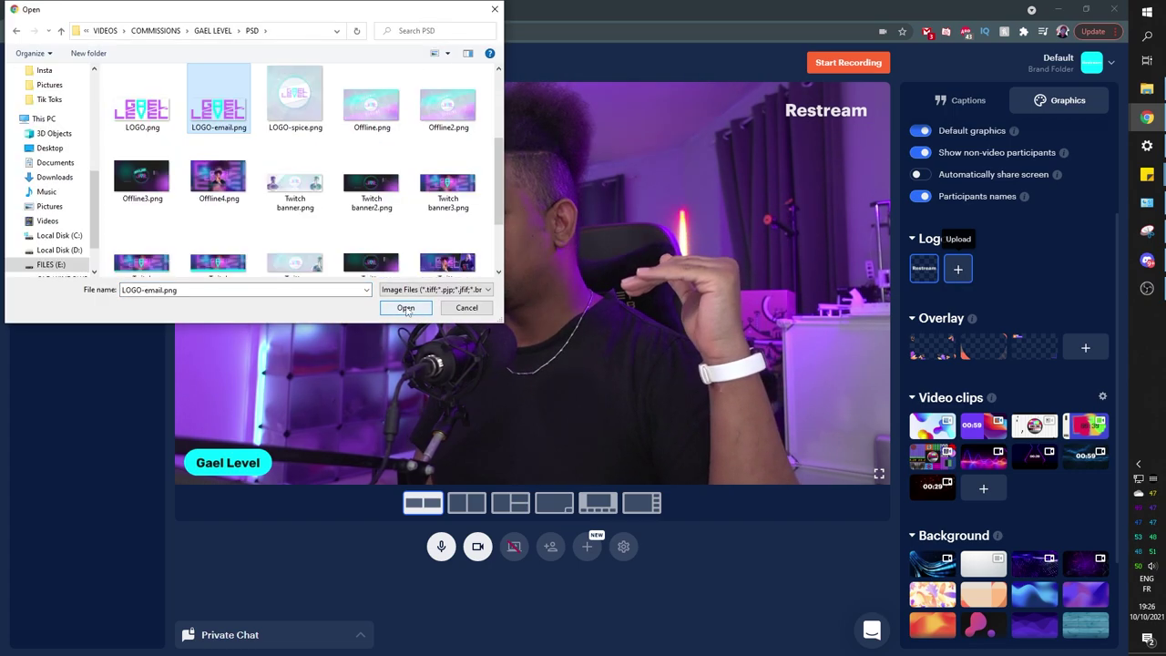
left_click(405, 307)
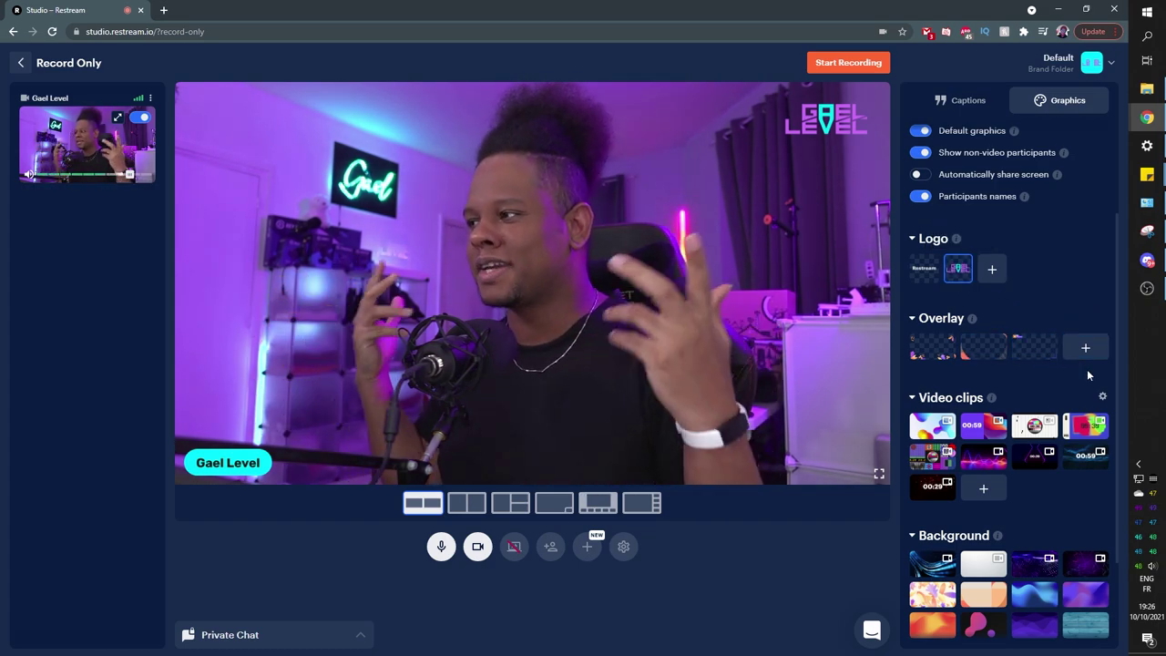
Try the second default overlay and two countdown video clips on the stream, hiding them again.
left_click(981, 350)
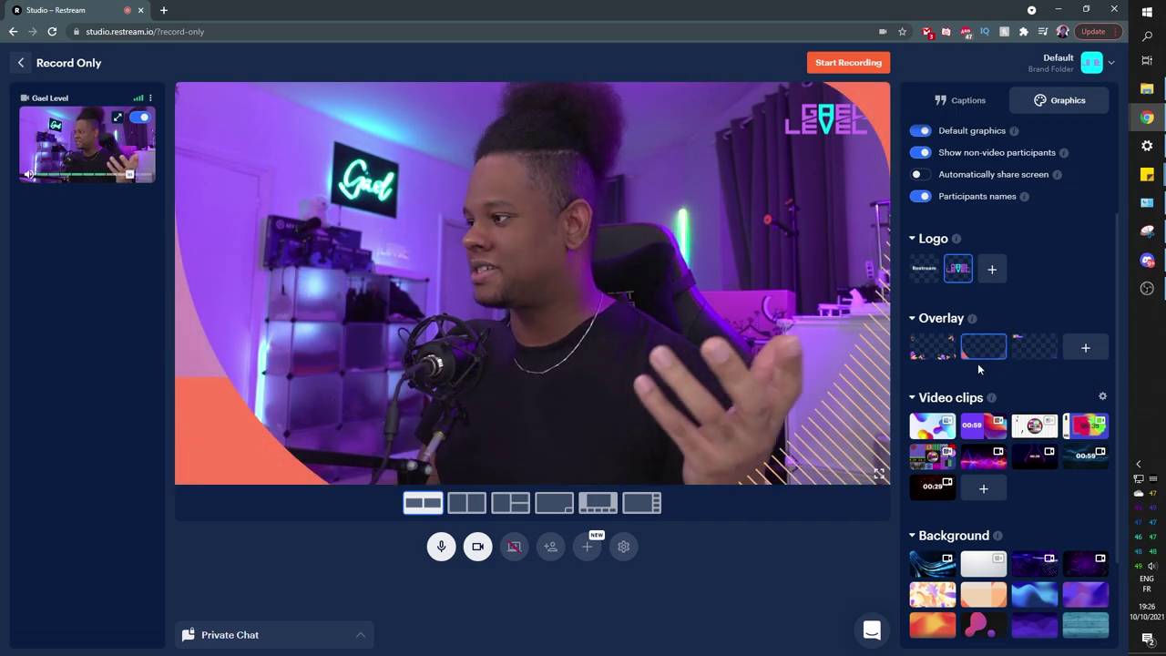
left_click(987, 355)
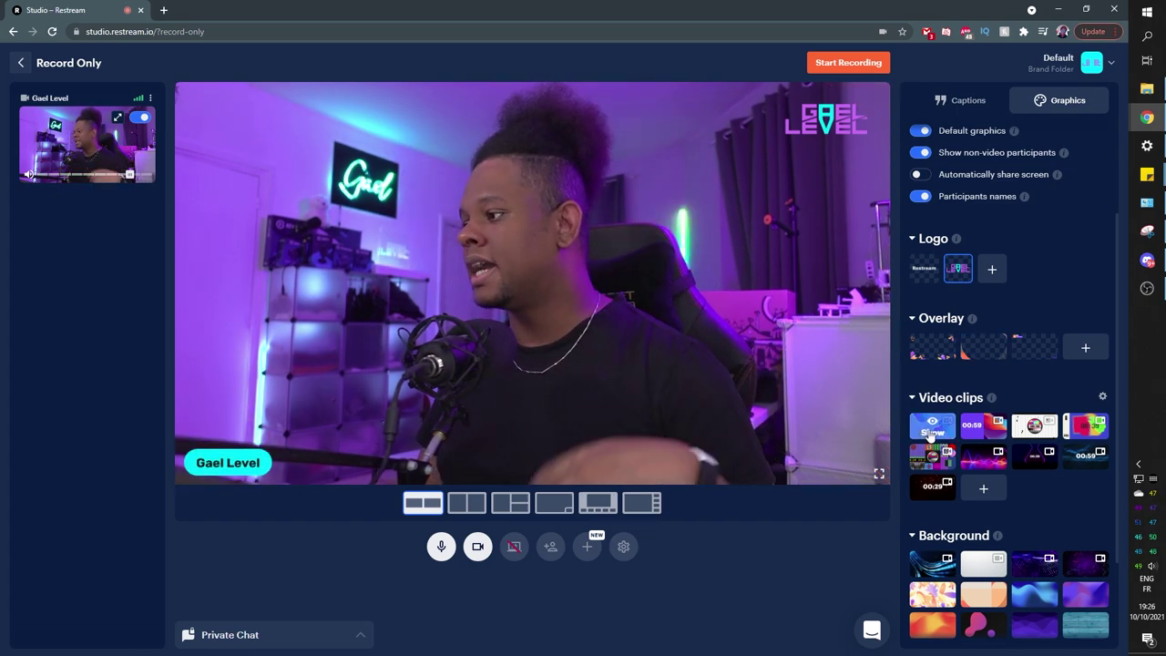
left_click(984, 435)
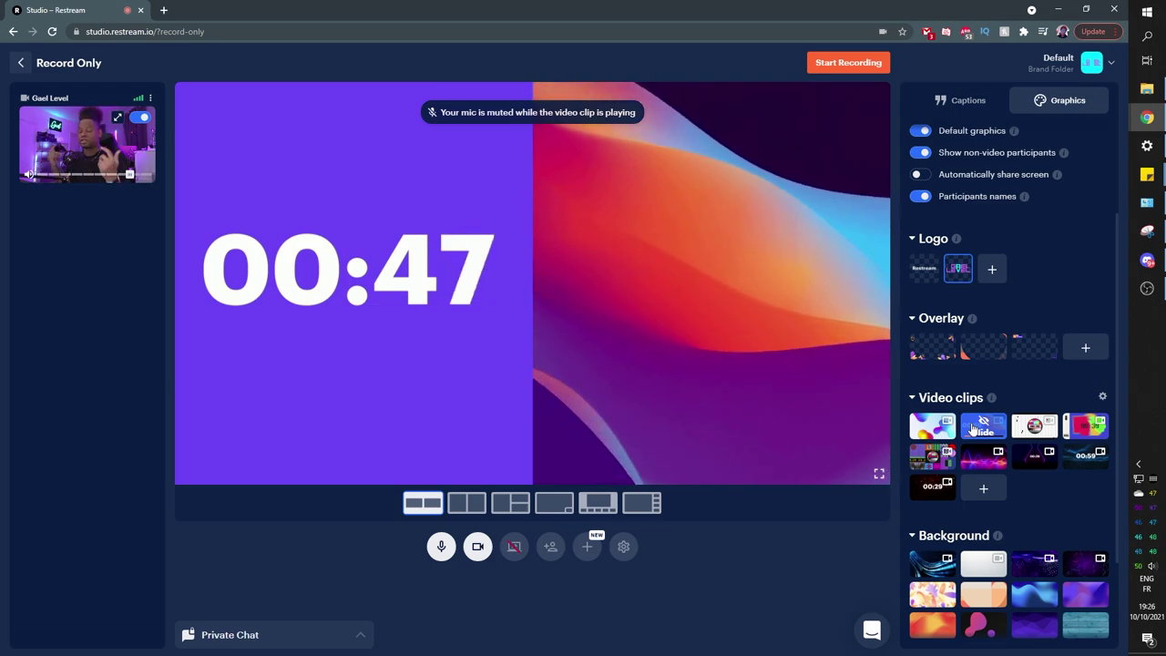
left_click(1034, 455)
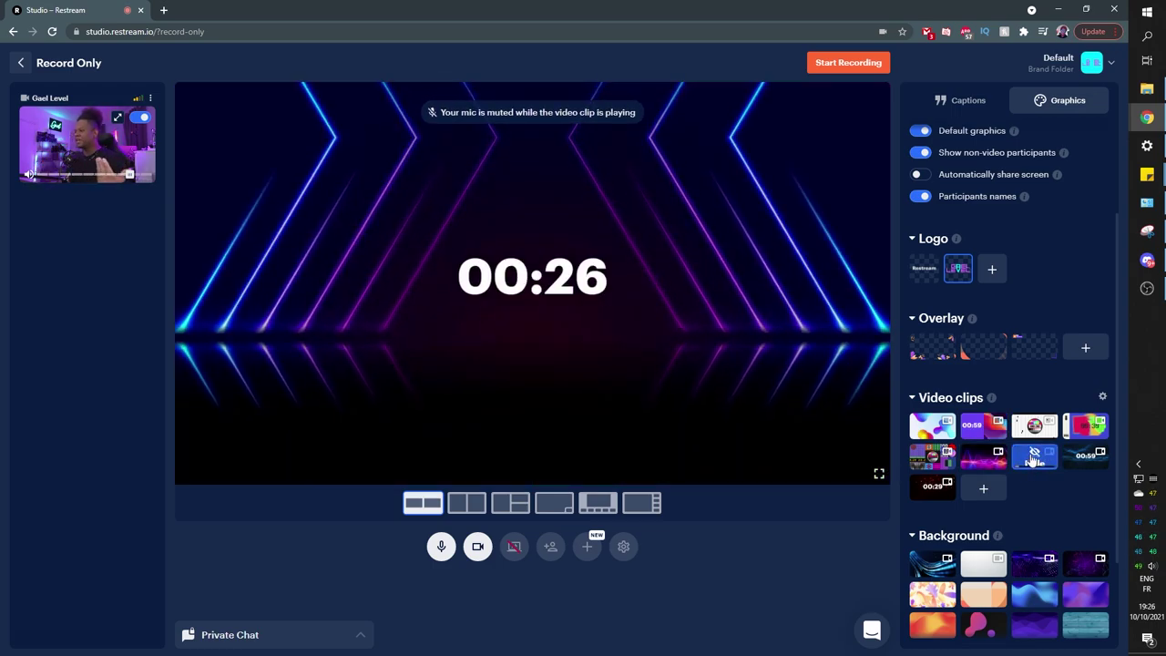
left_click(1034, 455)
mouse_move(979, 348)
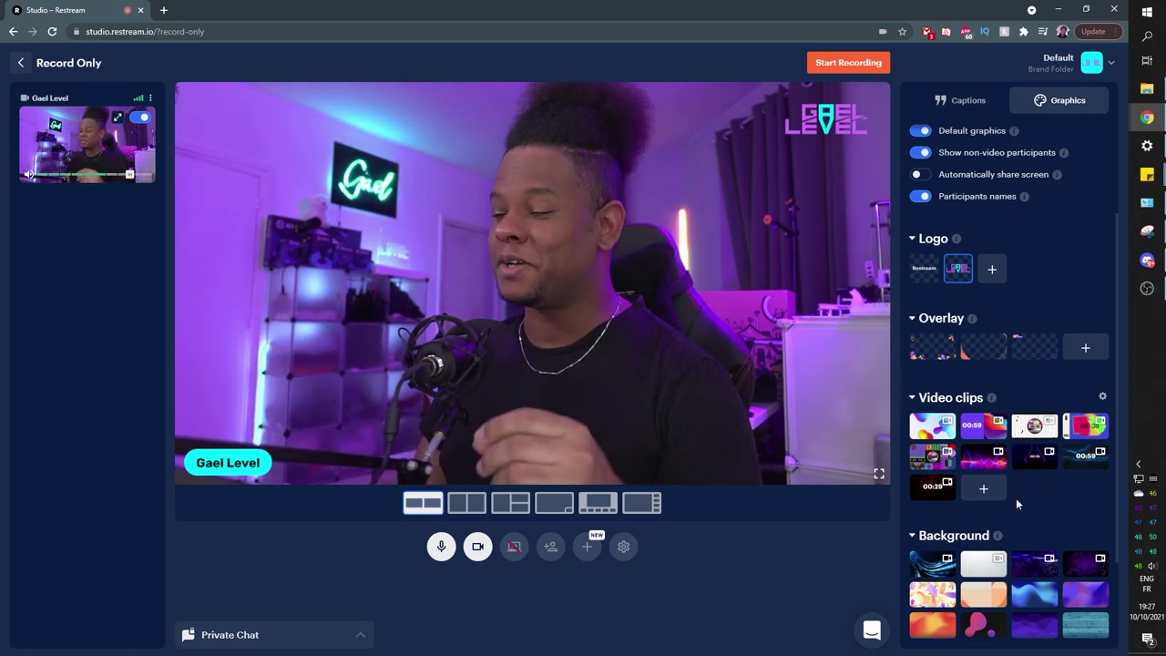
Try the pink blob and blue wave backgrounds, taking the camera off the stream to preview them.
scroll(1016, 493, "down", 2)
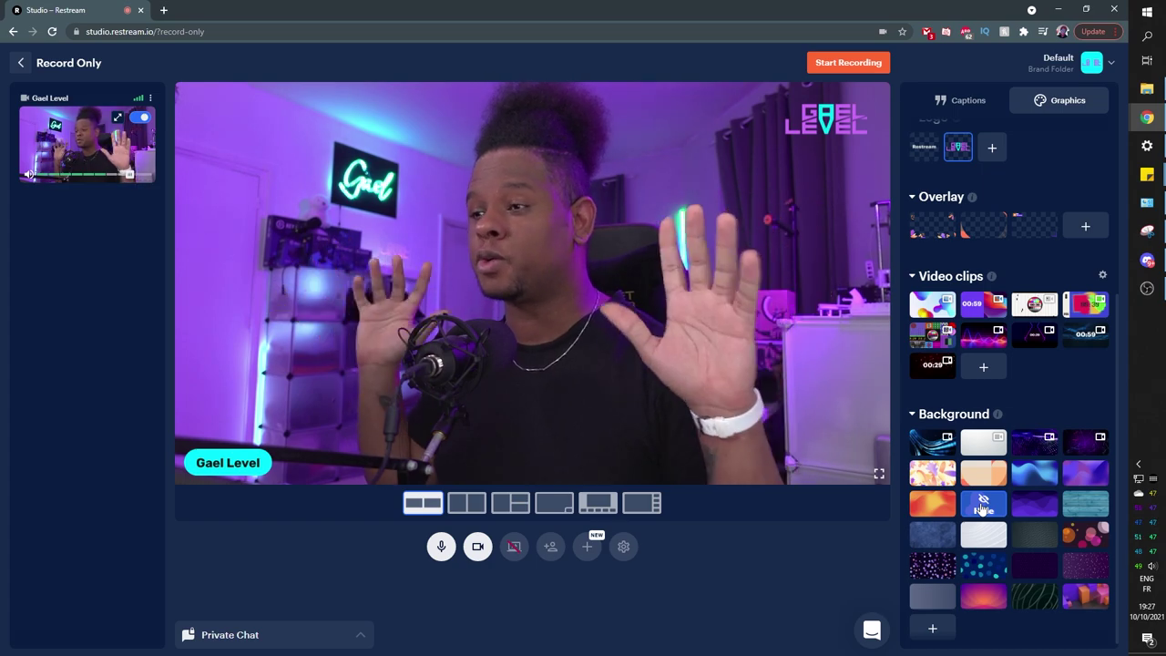
left_click(140, 118)
left_click(141, 118)
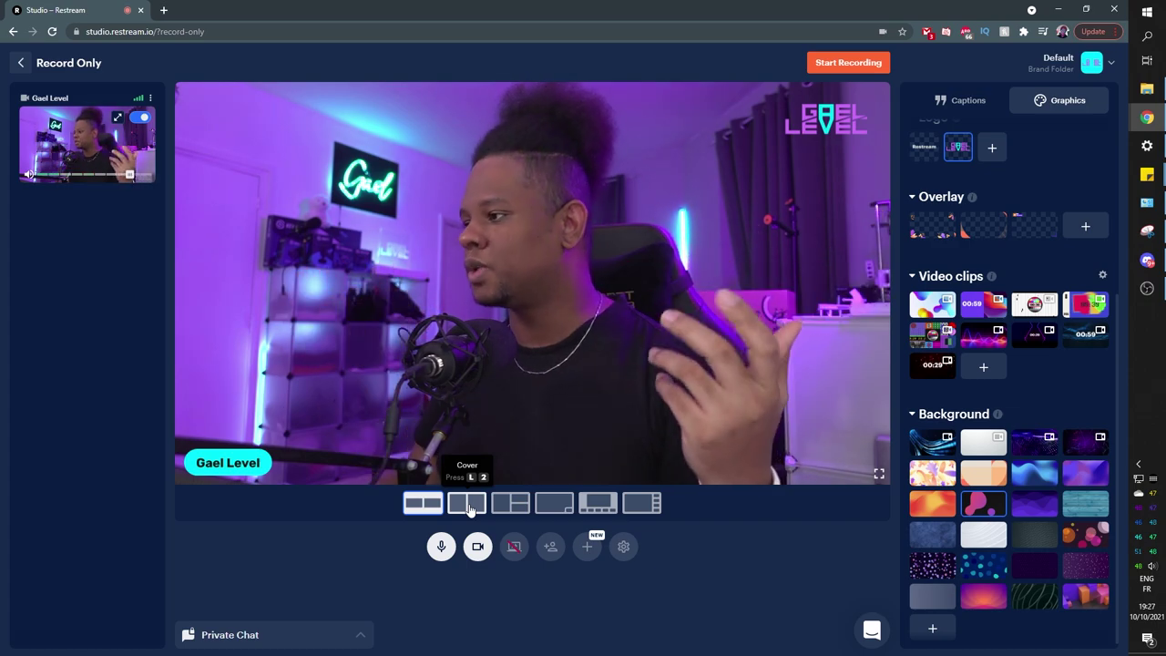
left_click(138, 119)
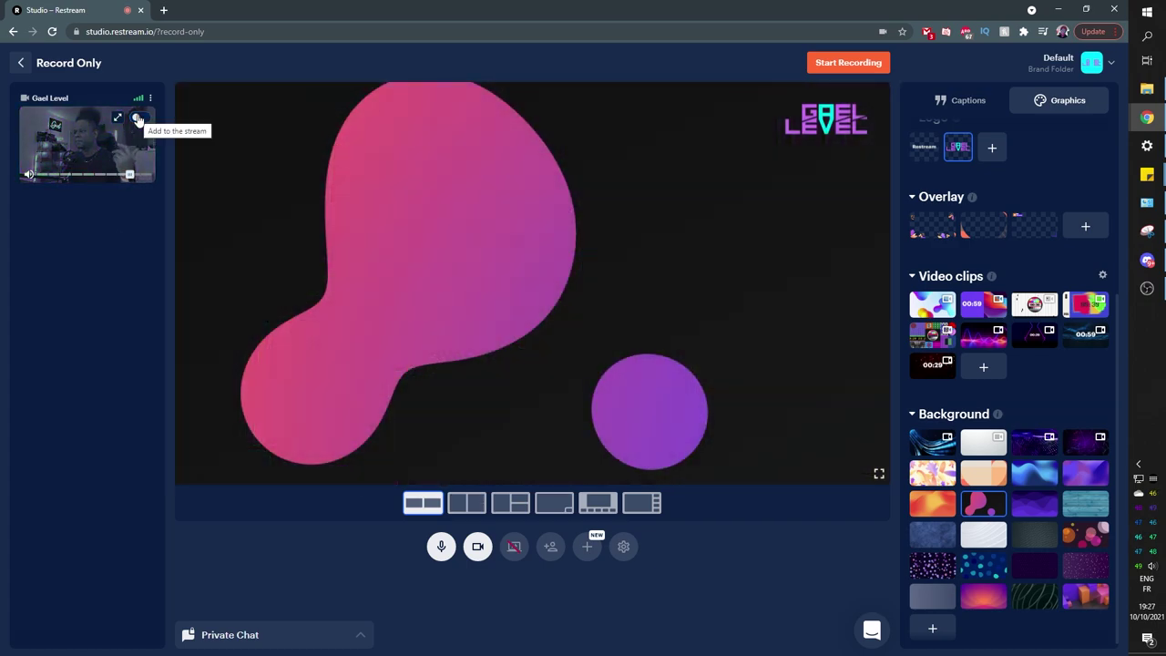
left_click(932, 442)
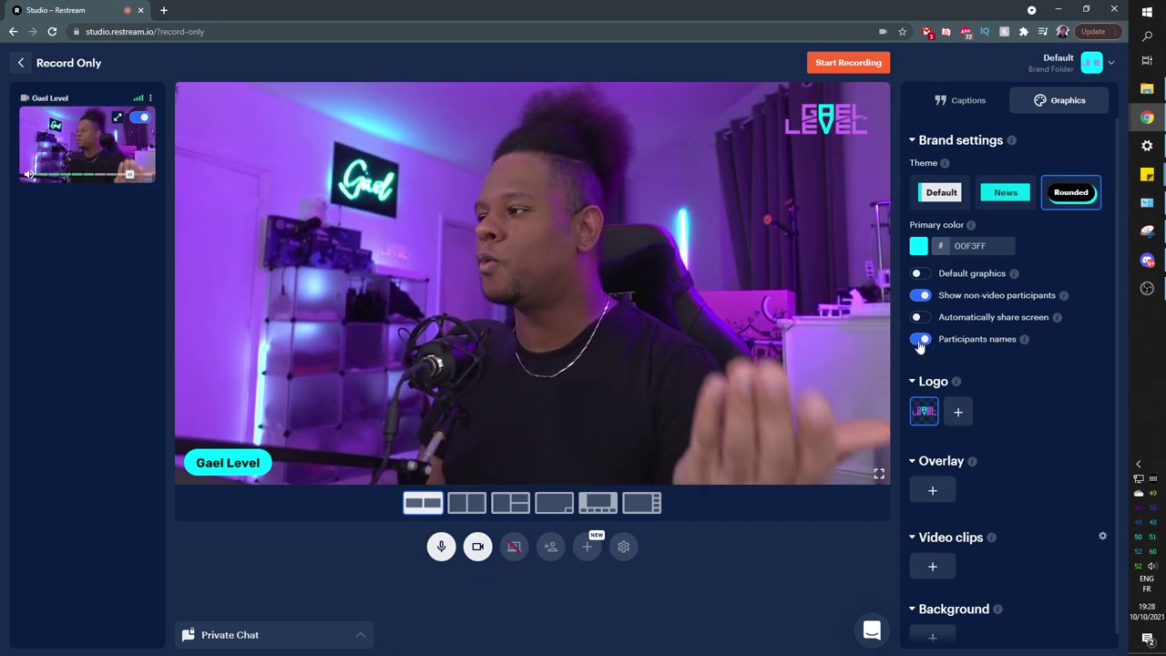
Hide the participants' names on the stream and show them again.
left_click(919, 342)
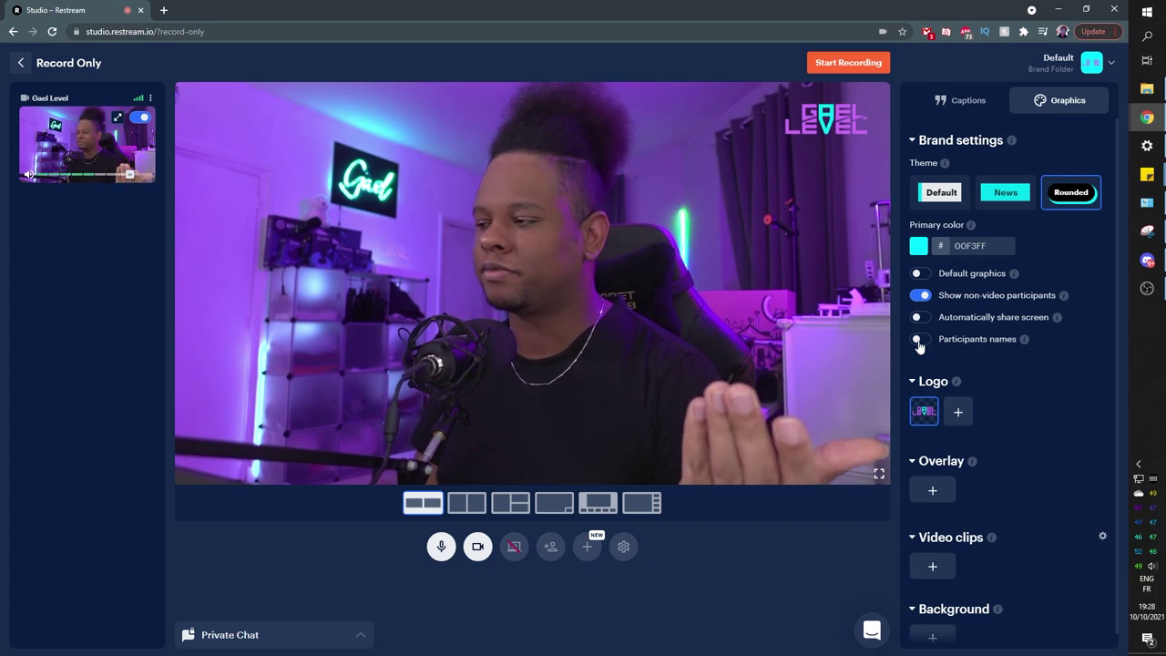
left_click(919, 340)
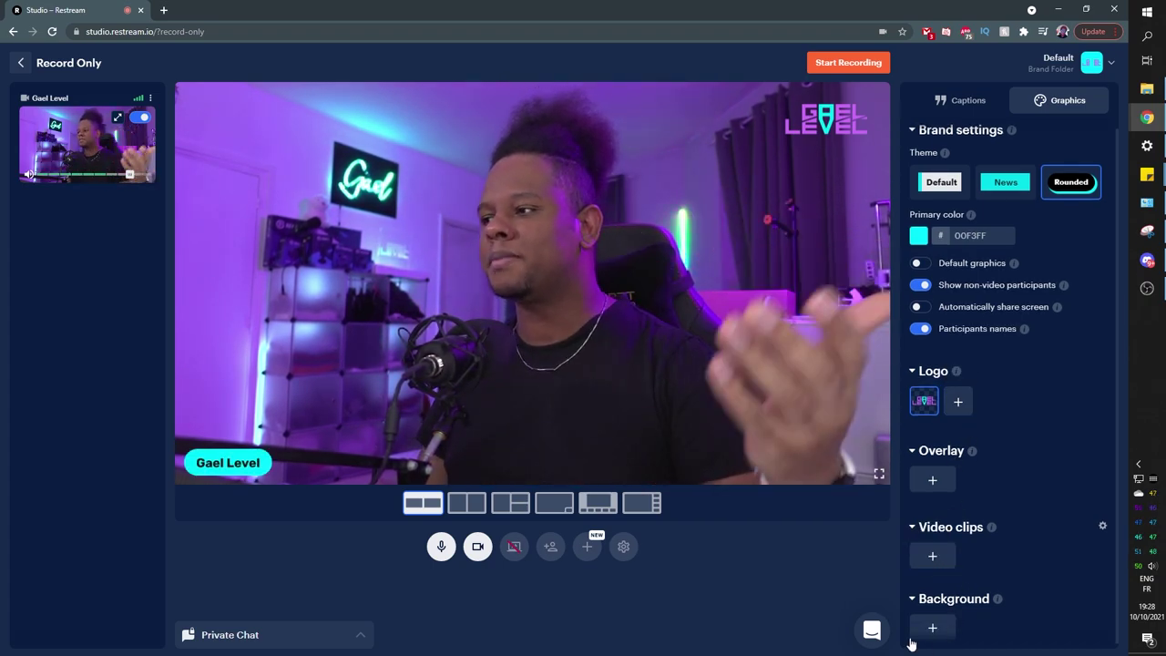
scroll(995, 163, "up", 1)
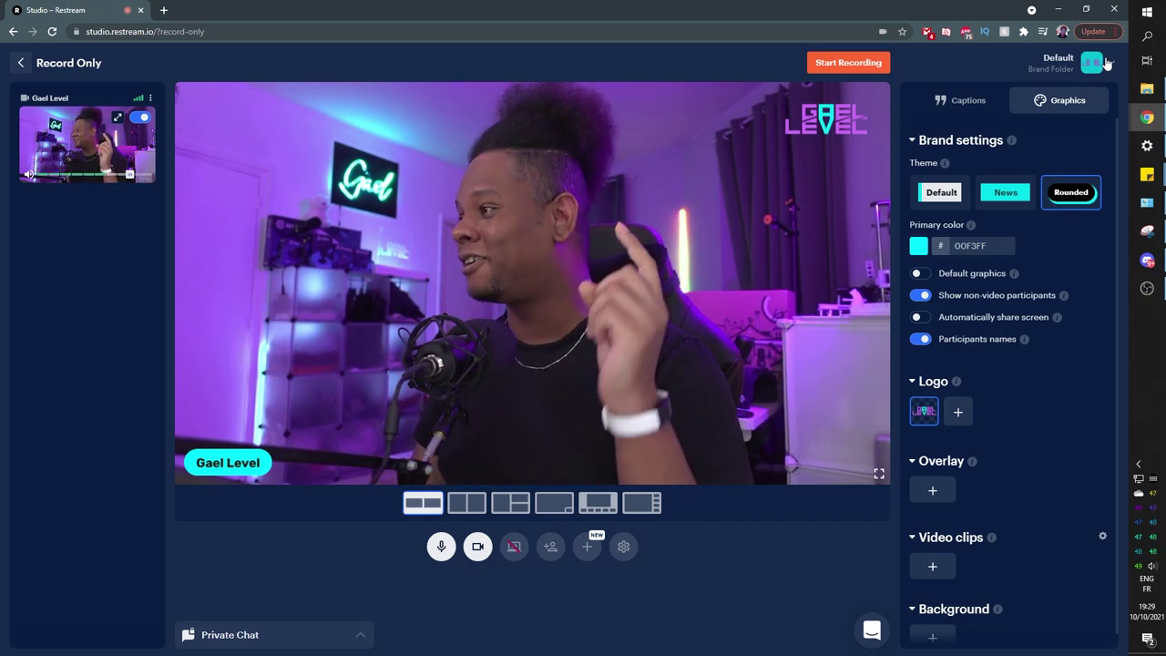
Create a new brand folder named Stream review.
left_click(1107, 64)
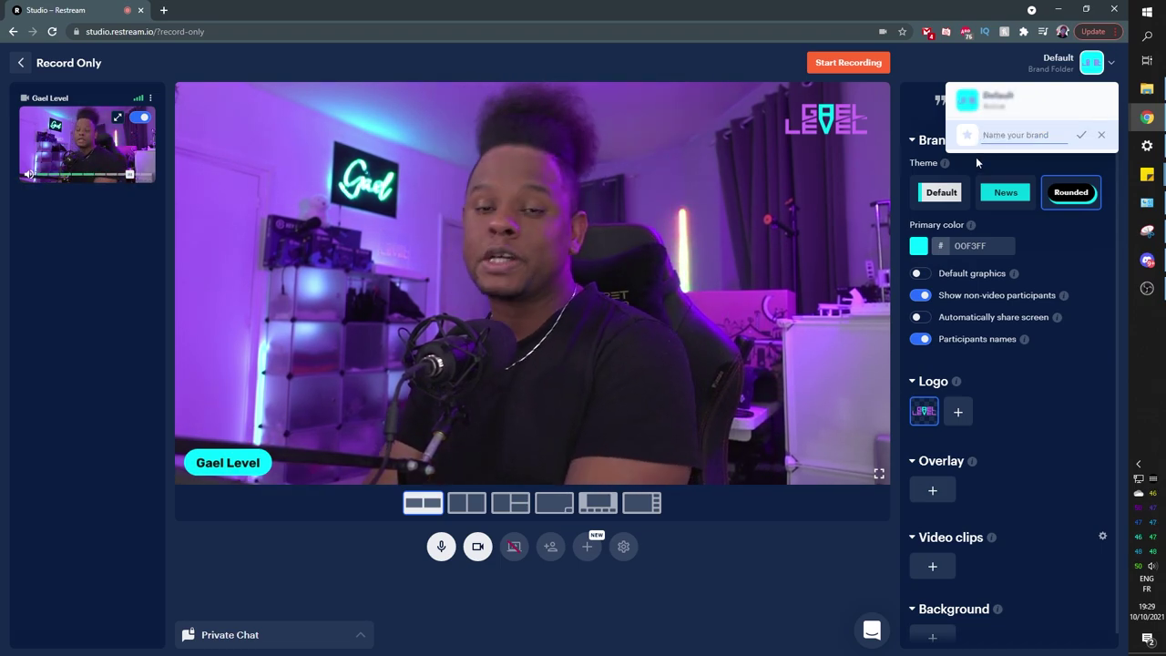
type("Stream review")
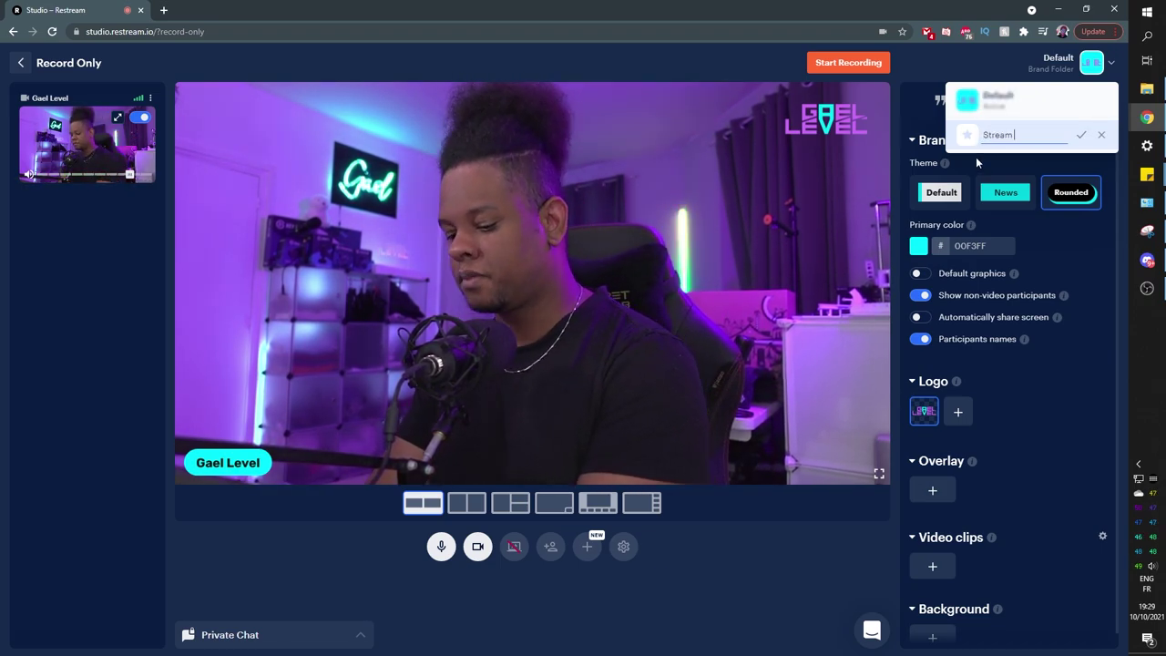
left_click(1078, 136)
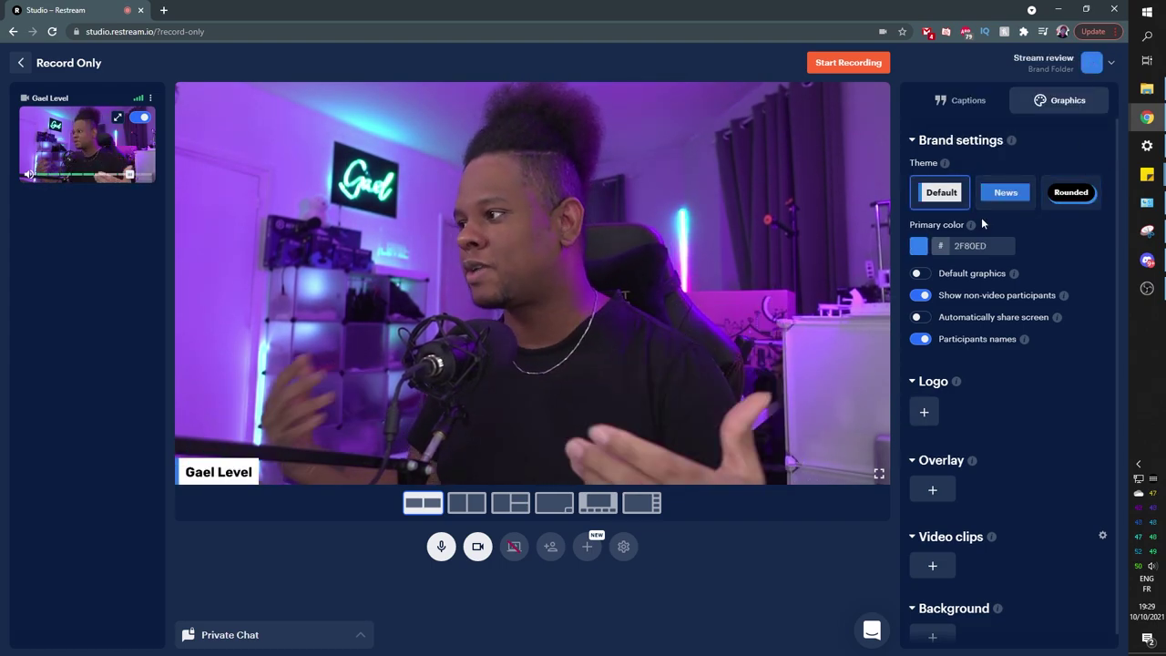
Set the Stream review brand's theme to News and switch back to the Default brand folder.
mouse_move(970, 224)
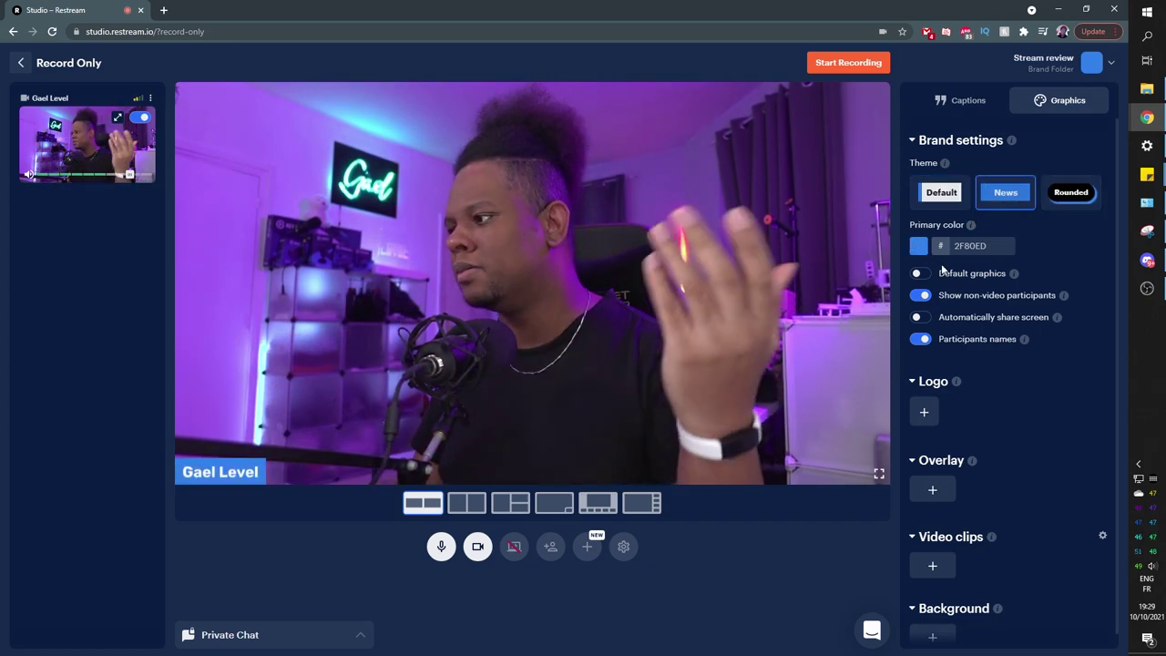
scroll(980, 348, "down", 1)
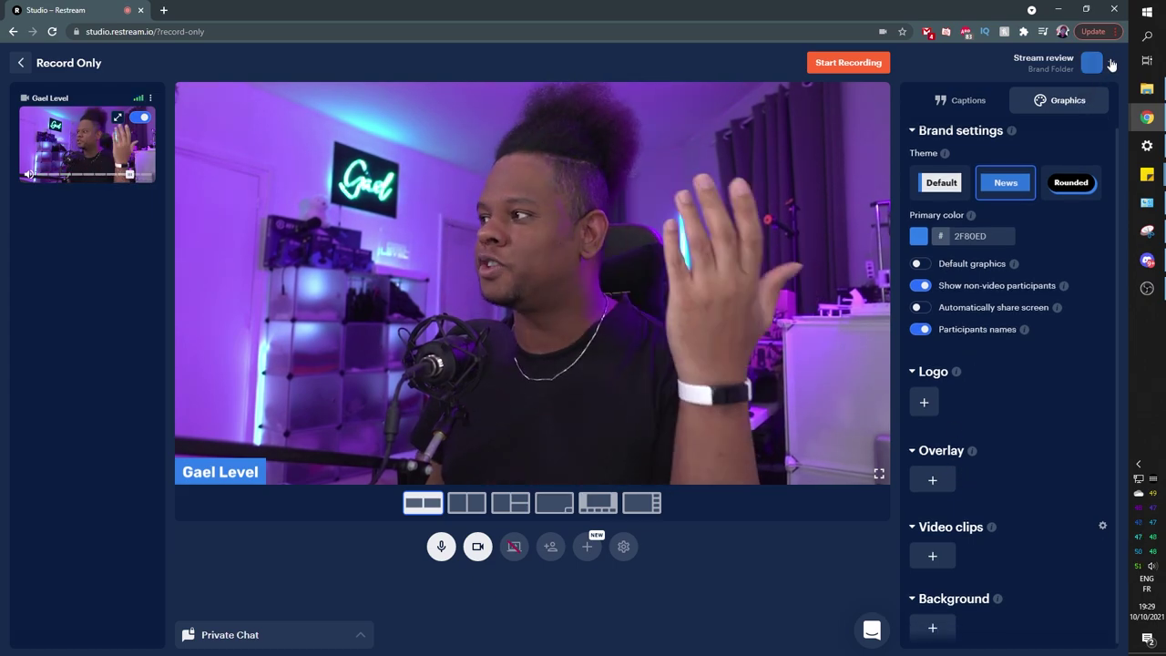
left_click(1111, 64)
left_click(1023, 134)
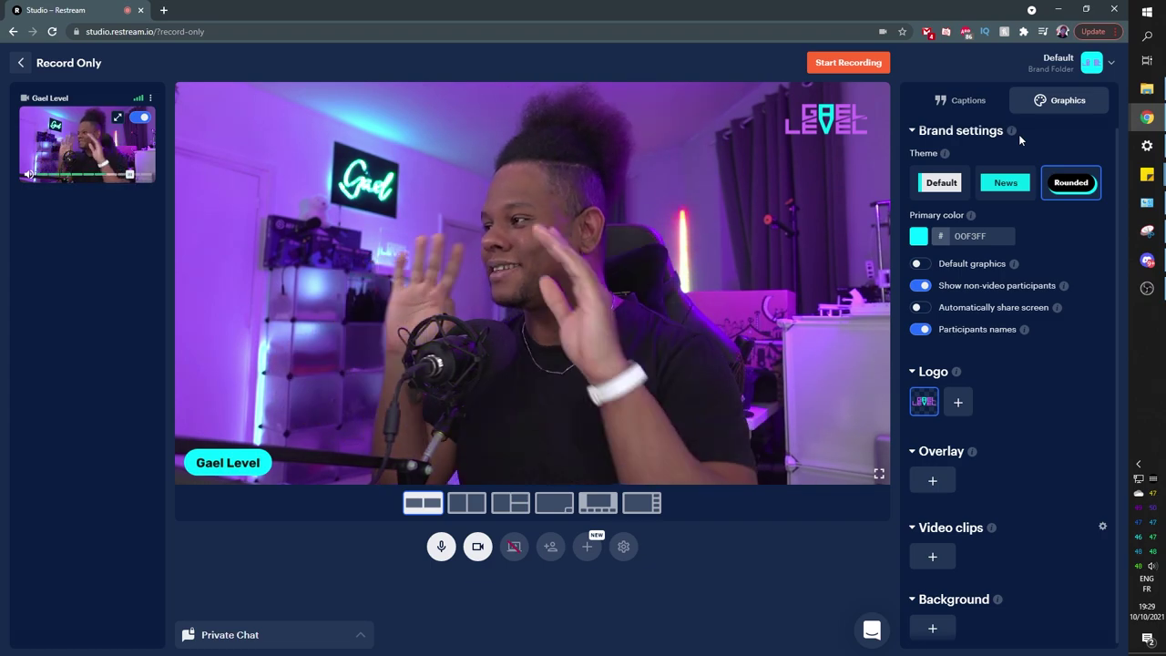
Share the entire Screen 2 and add the shared screen to the stream.
left_click(513, 547)
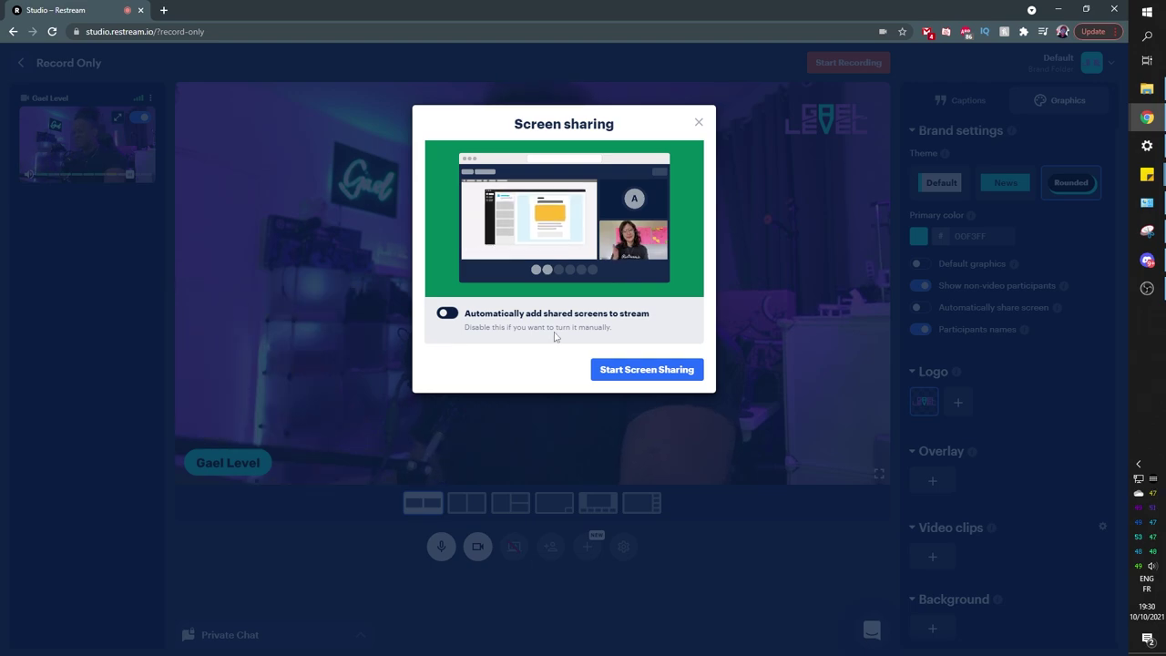
left_click(615, 372)
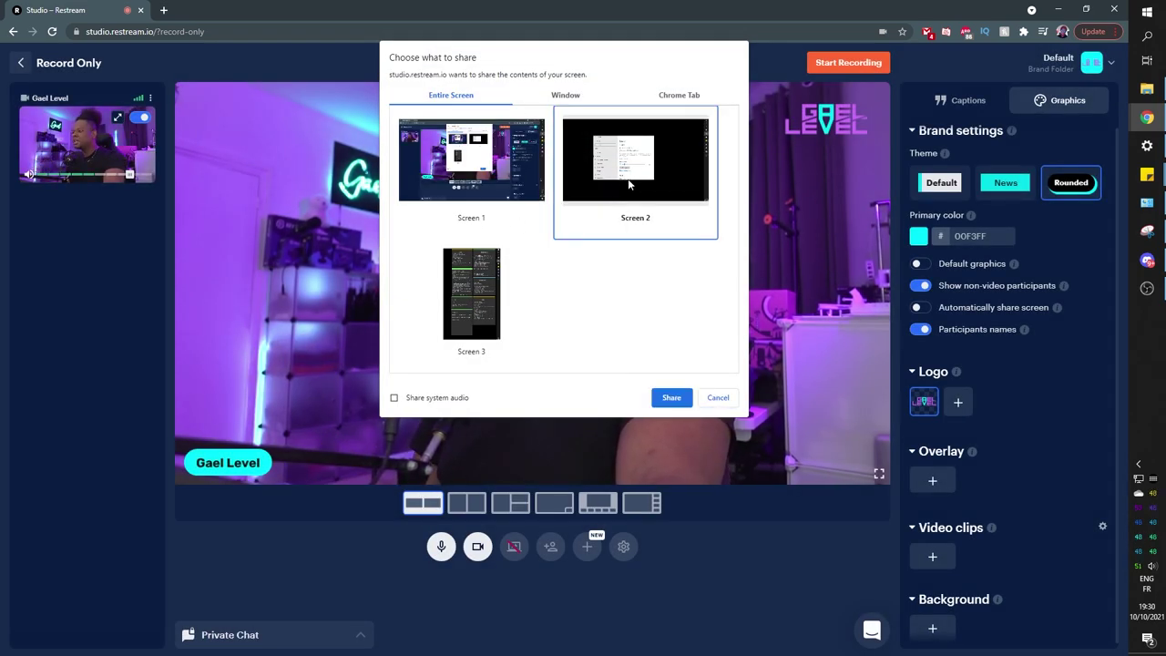
left_click(671, 398)
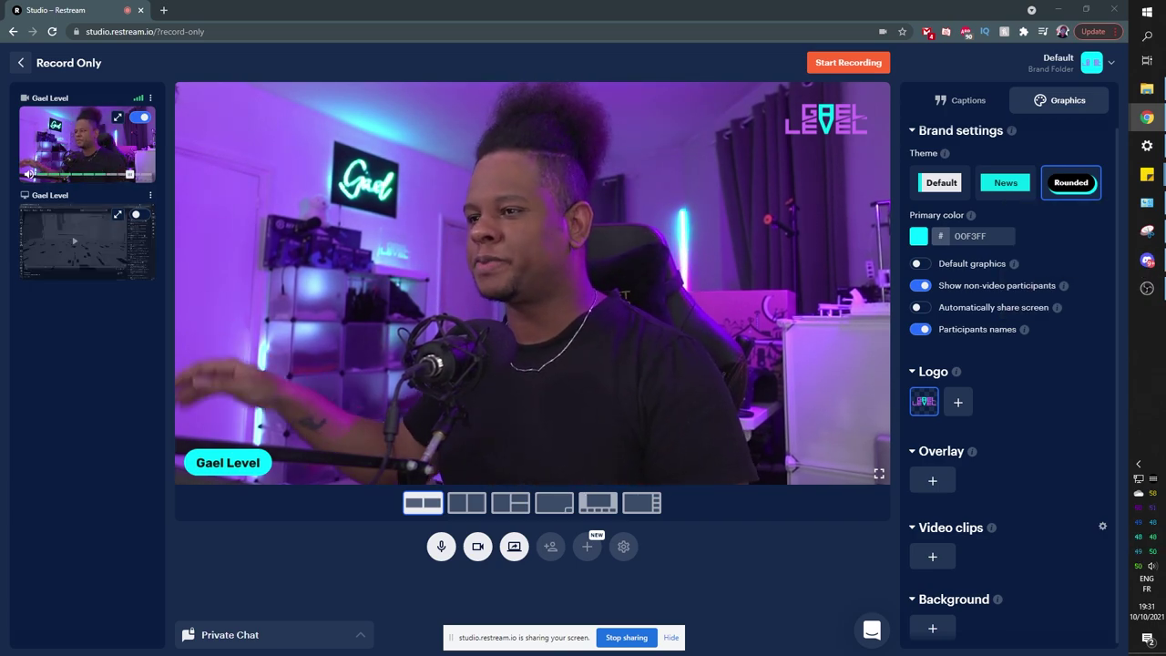
left_click(137, 214)
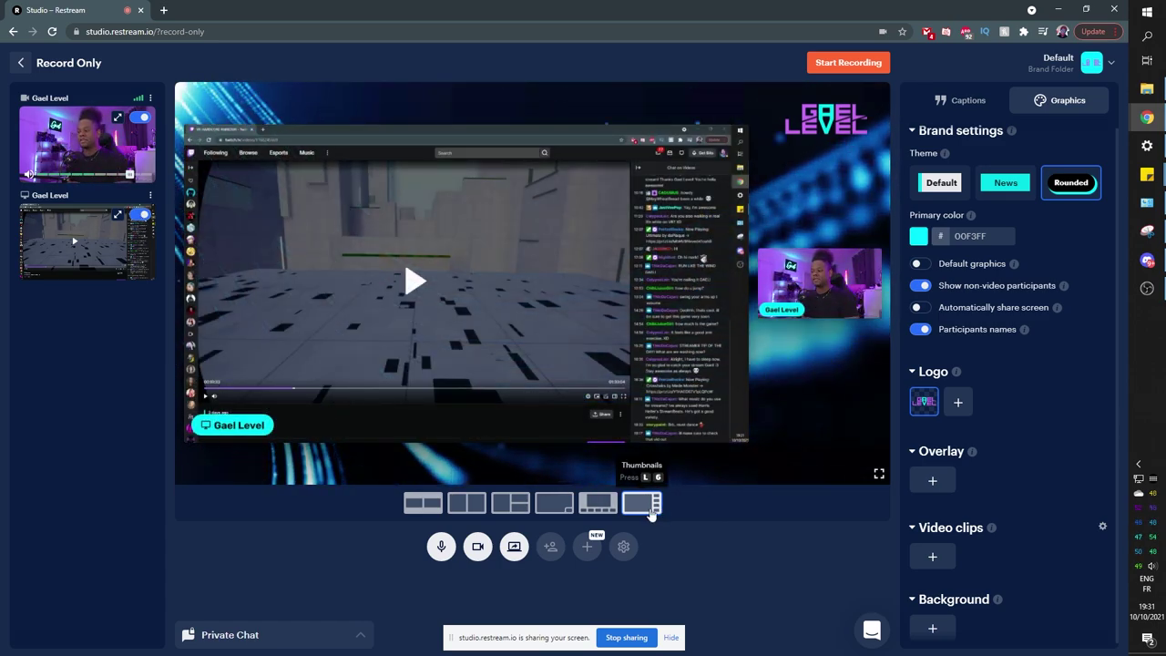
Try the Contain, Cover and Half Screen layouts for the camera and shared screen, ending on Picture-in-Picture.
left_click(422, 502)
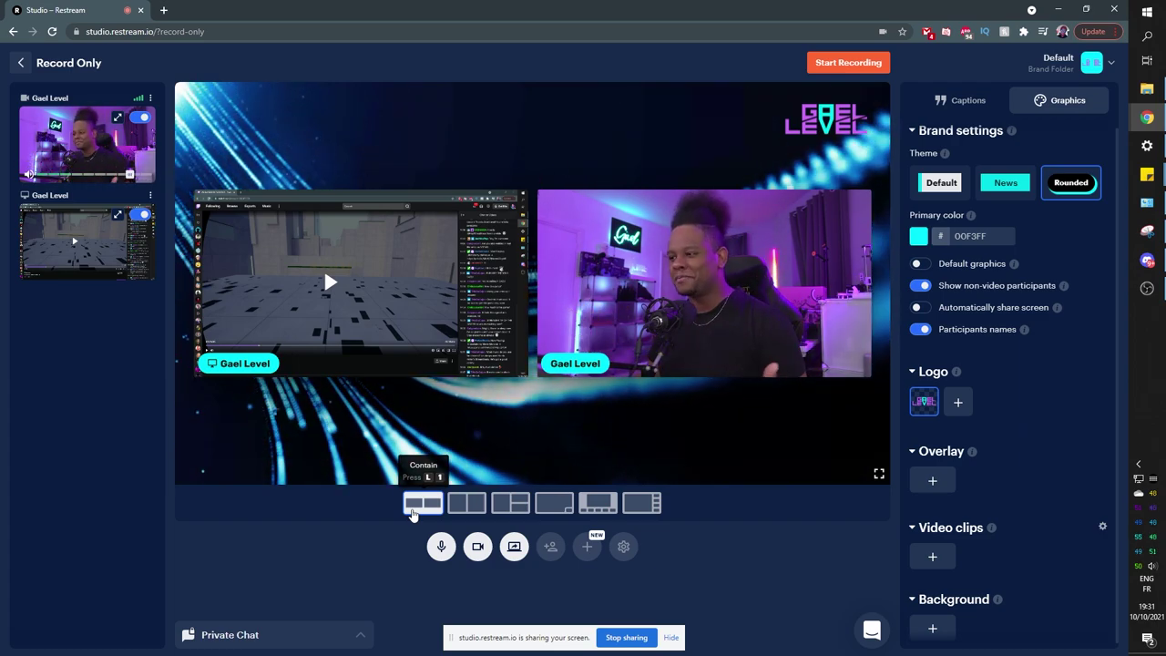
left_click(464, 506)
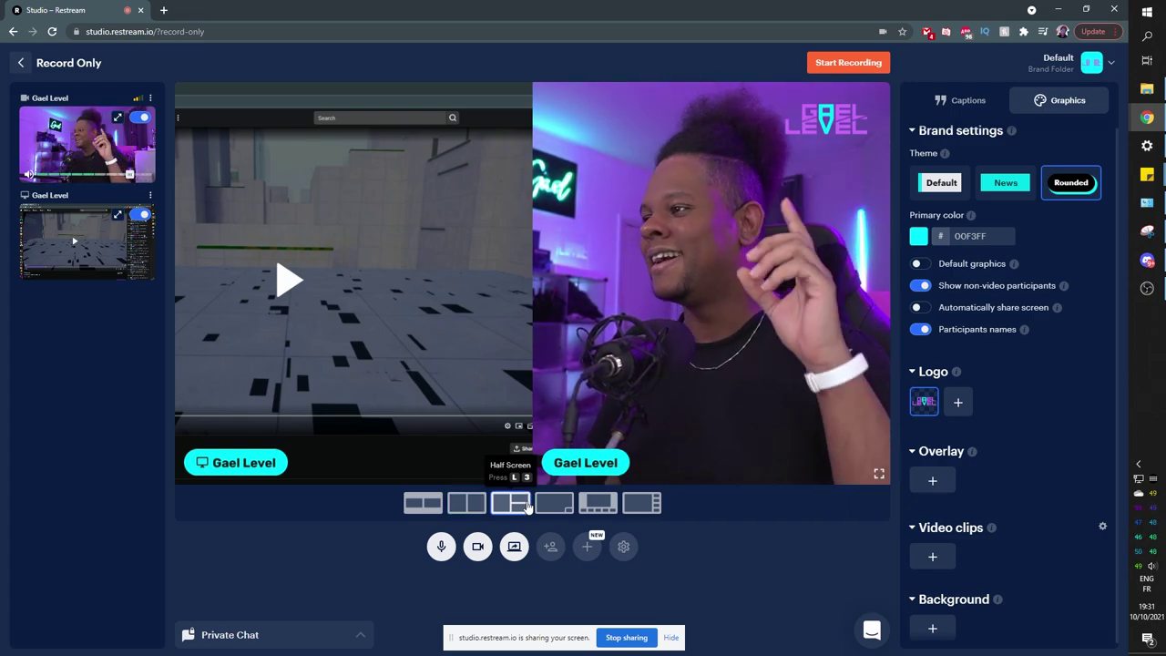
left_click(528, 507)
left_click(555, 509)
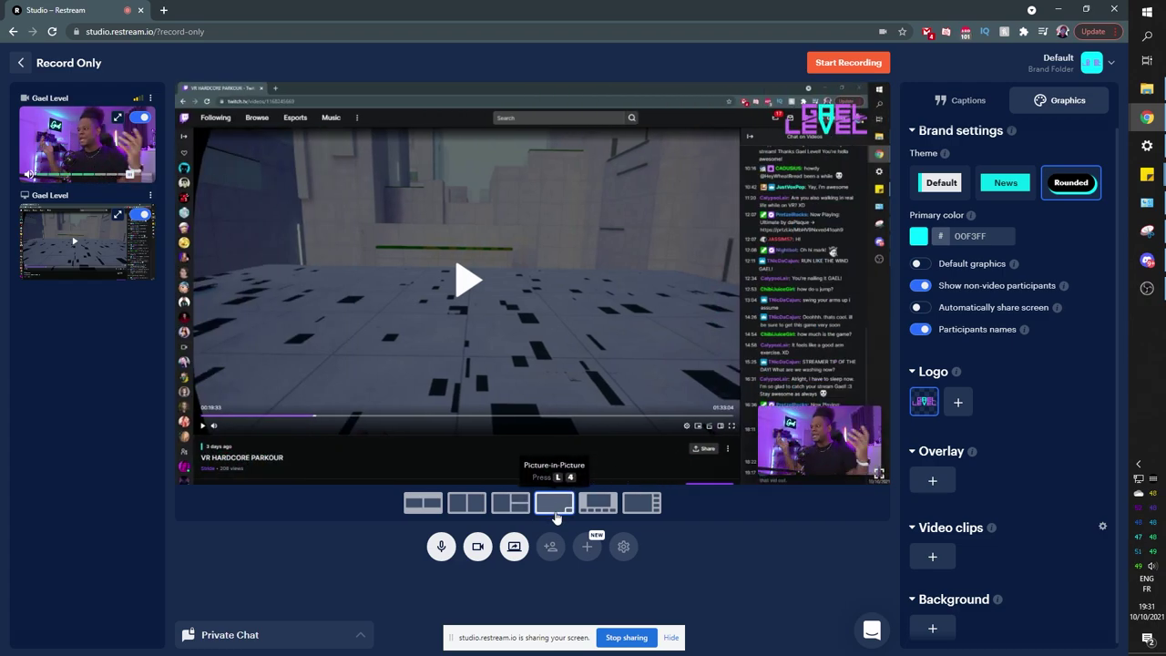
Swap the camera and the shared screen between the main and inset positions of the Picture-in-Picture layout.
left_click(879, 474)
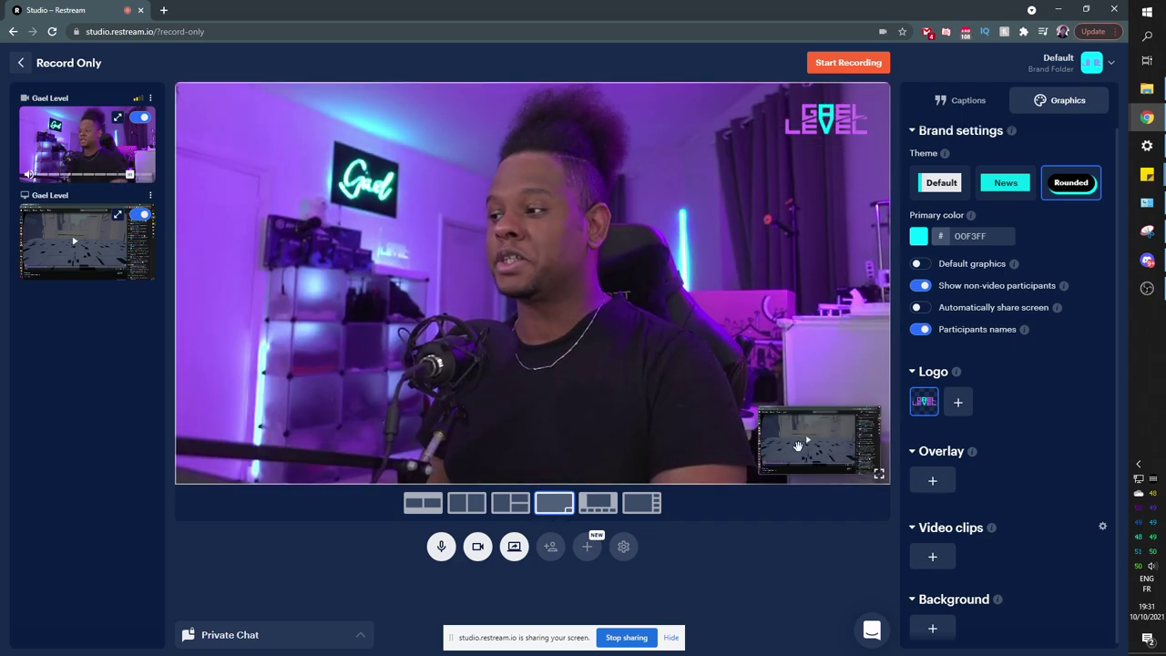
left_click(879, 474)
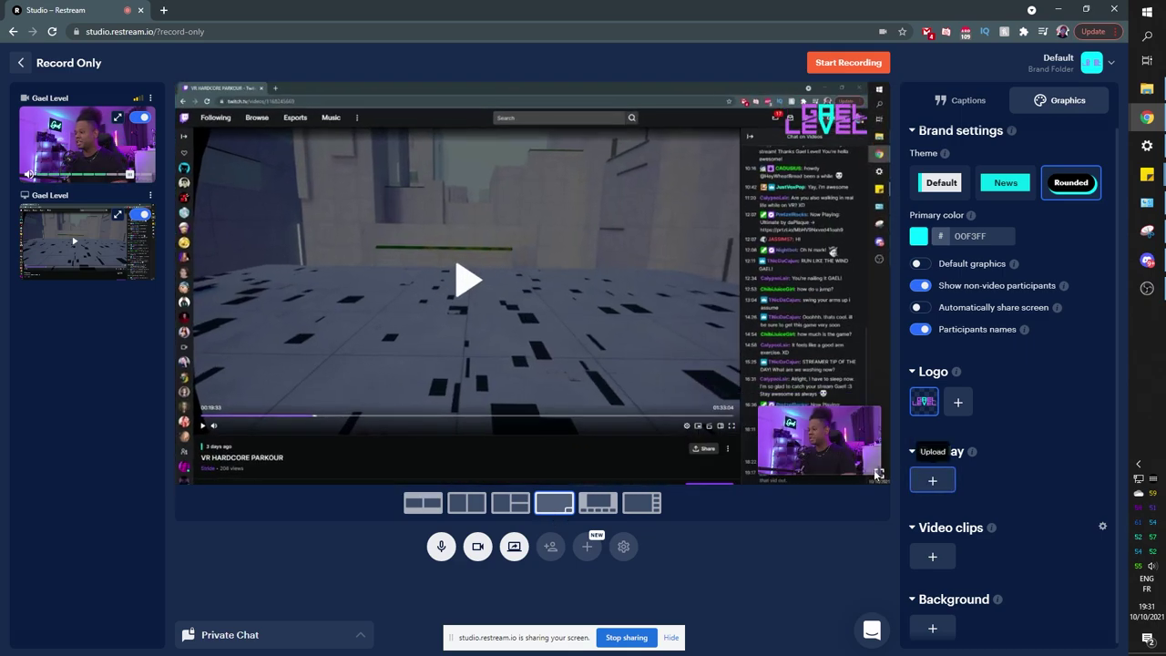
left_click(806, 437)
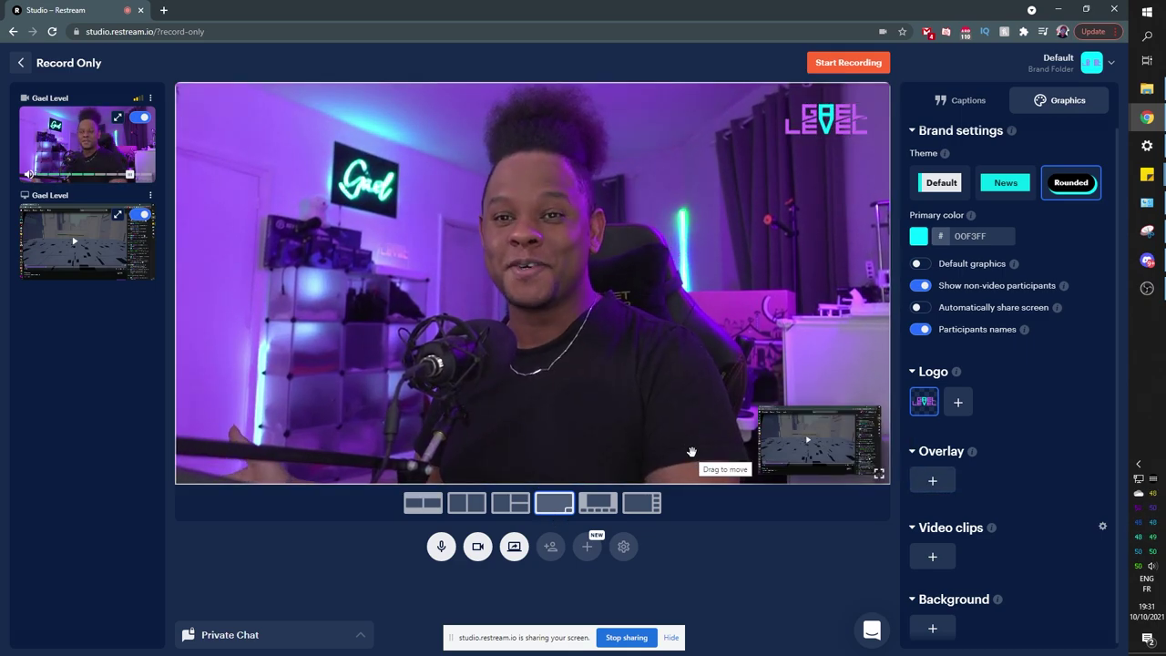
Take the shared screen off the stream, put it back on and remove it again.
left_click(137, 217)
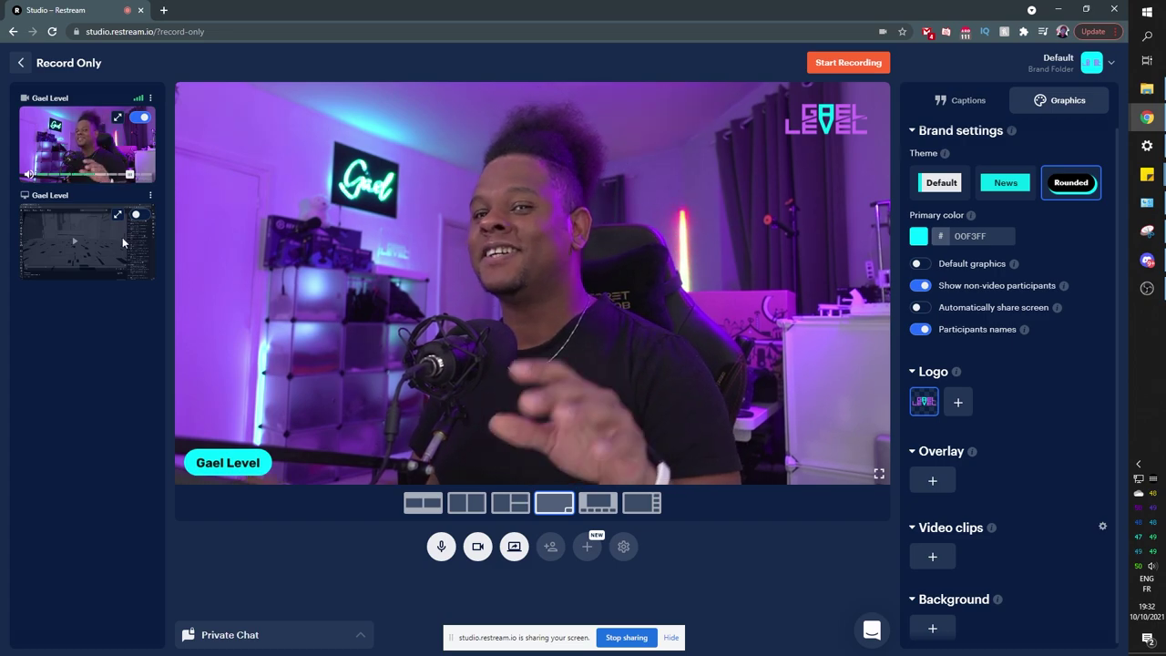
left_click(139, 215)
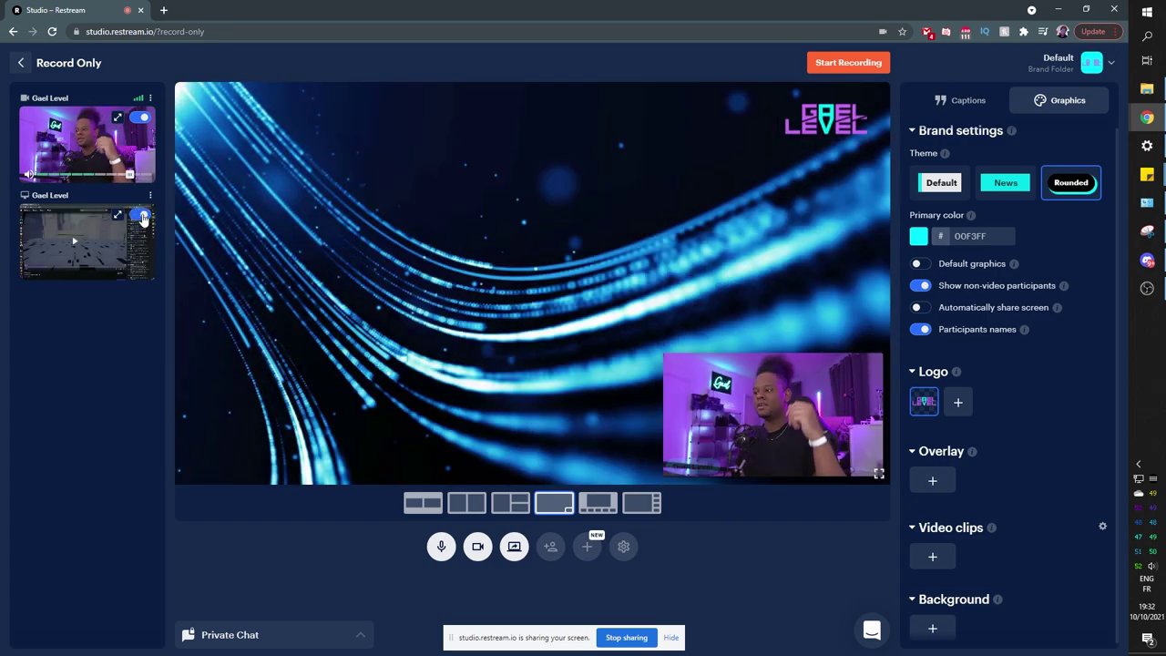
left_click(141, 217)
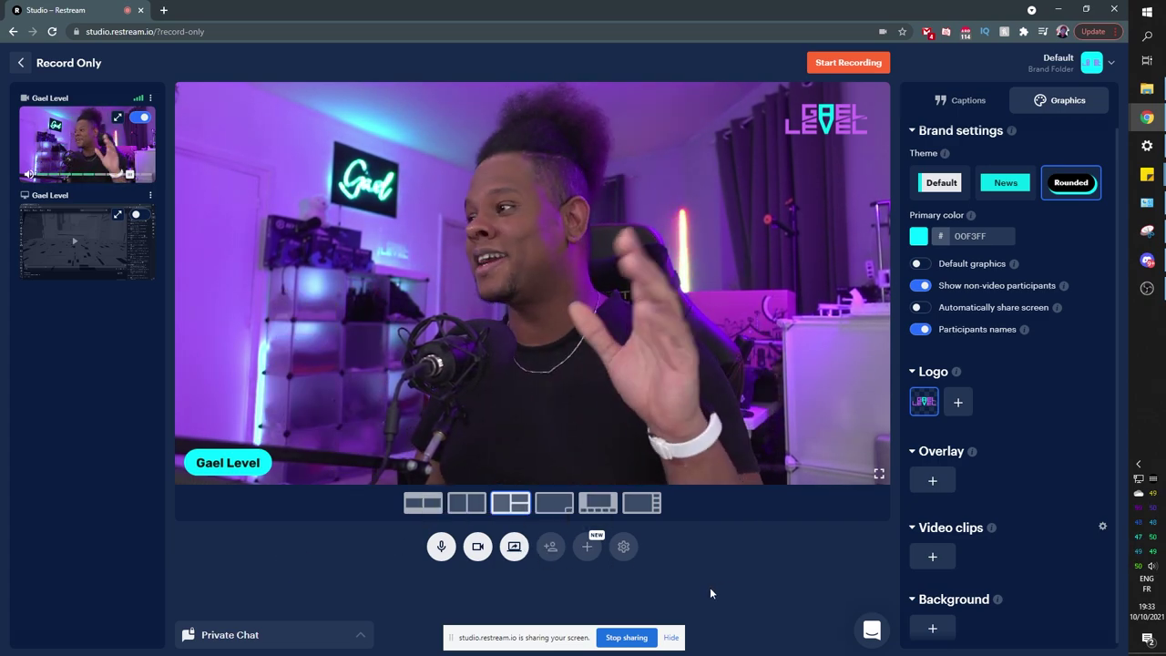
View the invitation link for guests and close it.
left_click(550, 547)
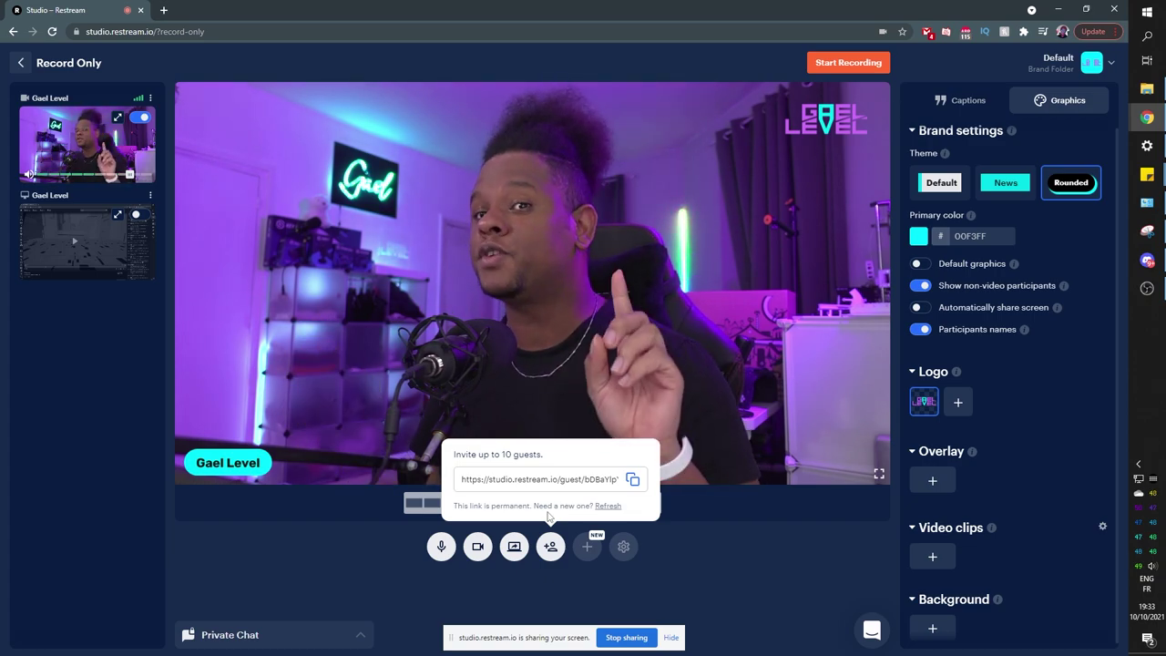
left_click(672, 573)
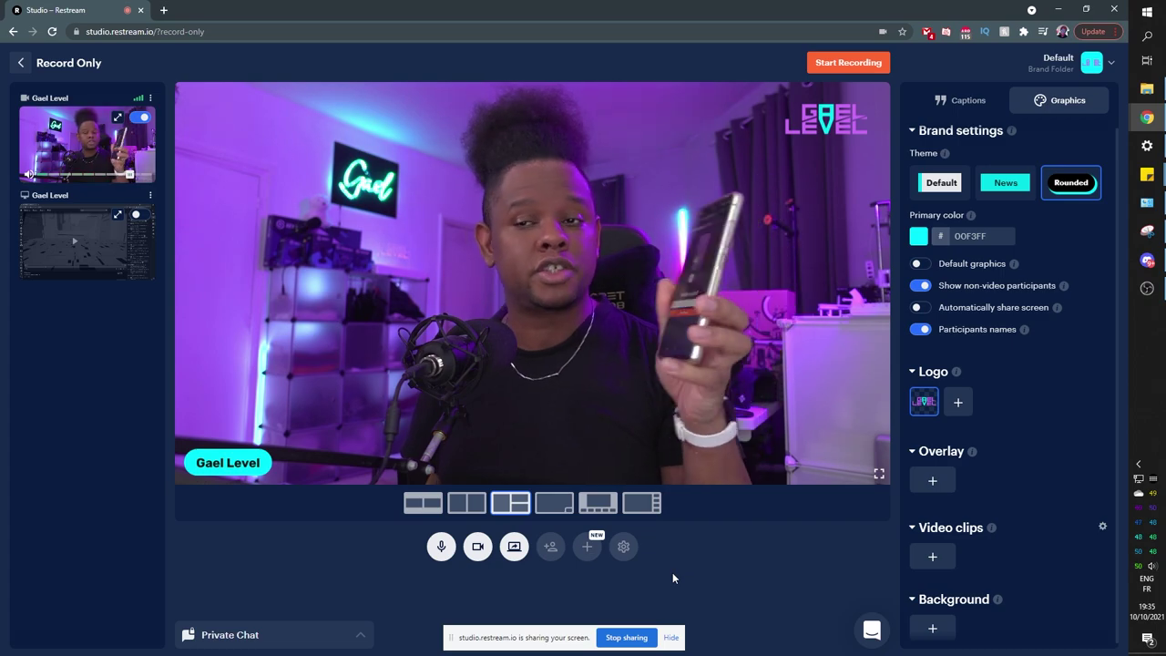
Mute the microphone and send the messages "Are you ready" and "3 2 1" in the private chat.
left_click(440, 547)
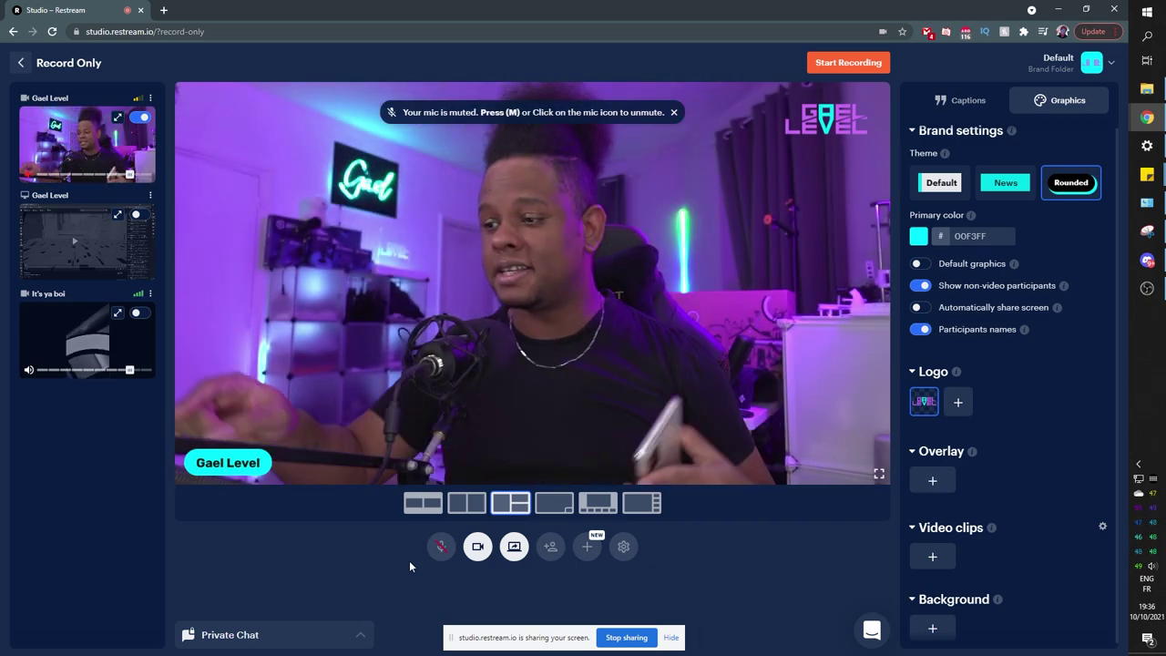
left_click(288, 638)
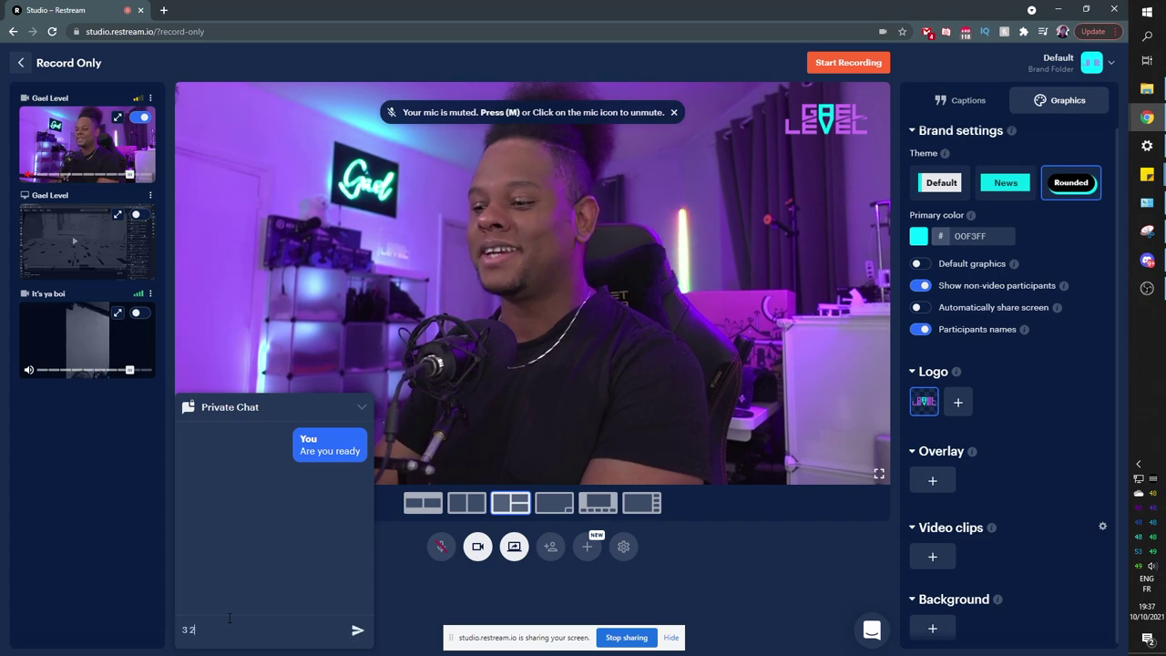
key("Return")
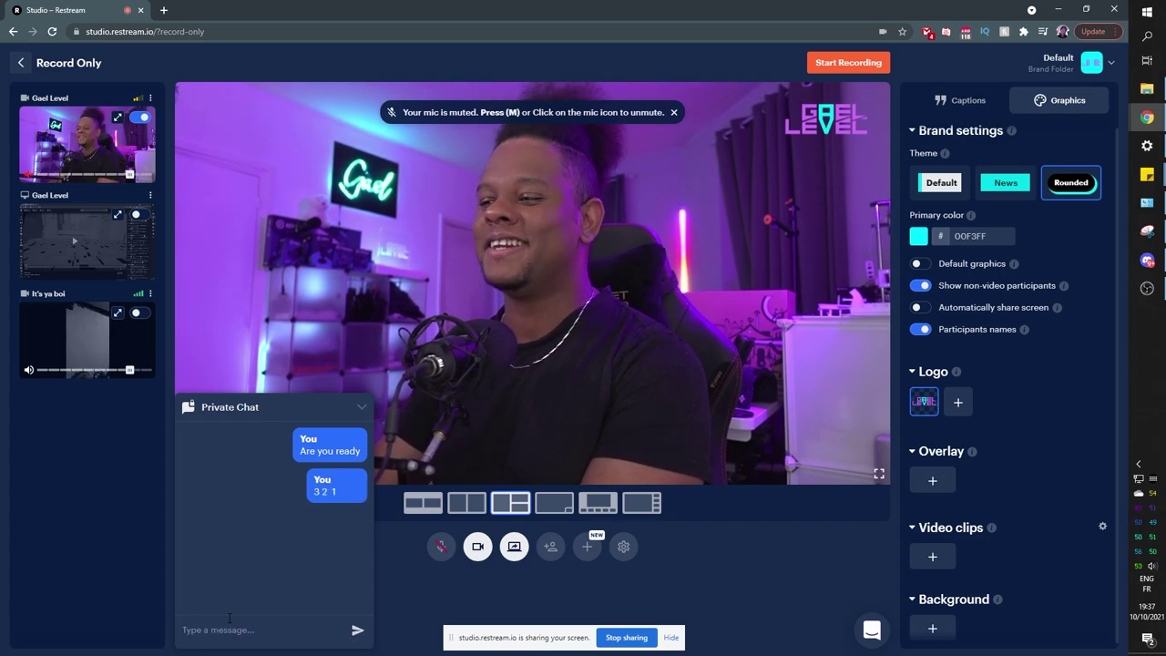
Add the guest to the stream in the Contain layout and collapse the private chat.
left_click(140, 316)
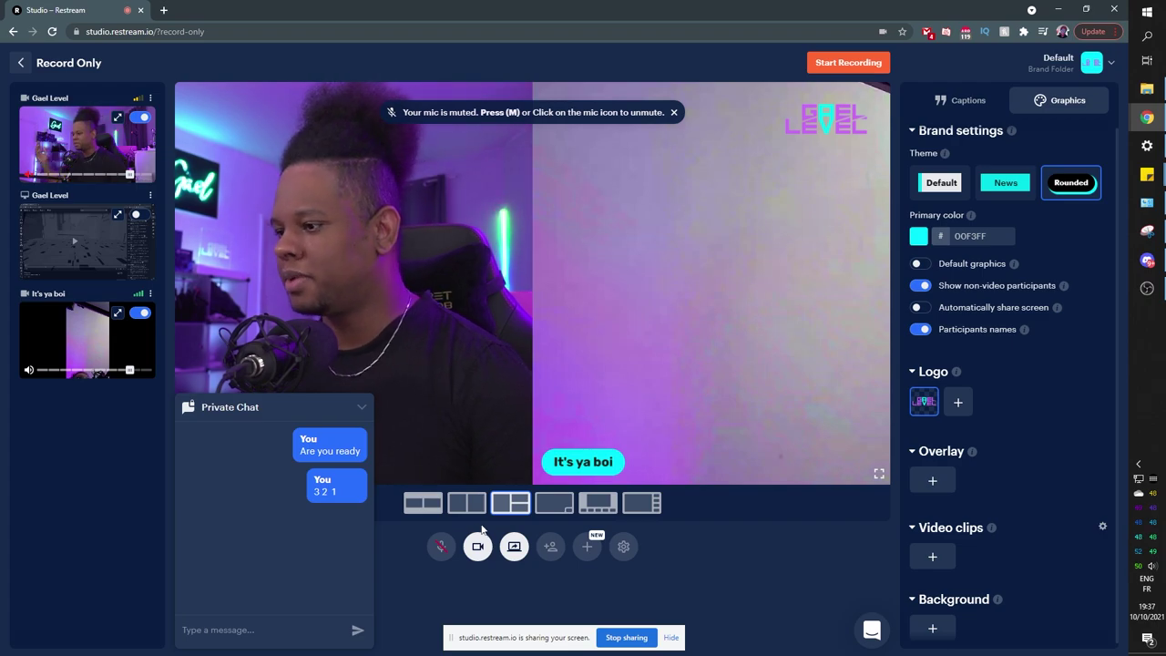
left_click(422, 506)
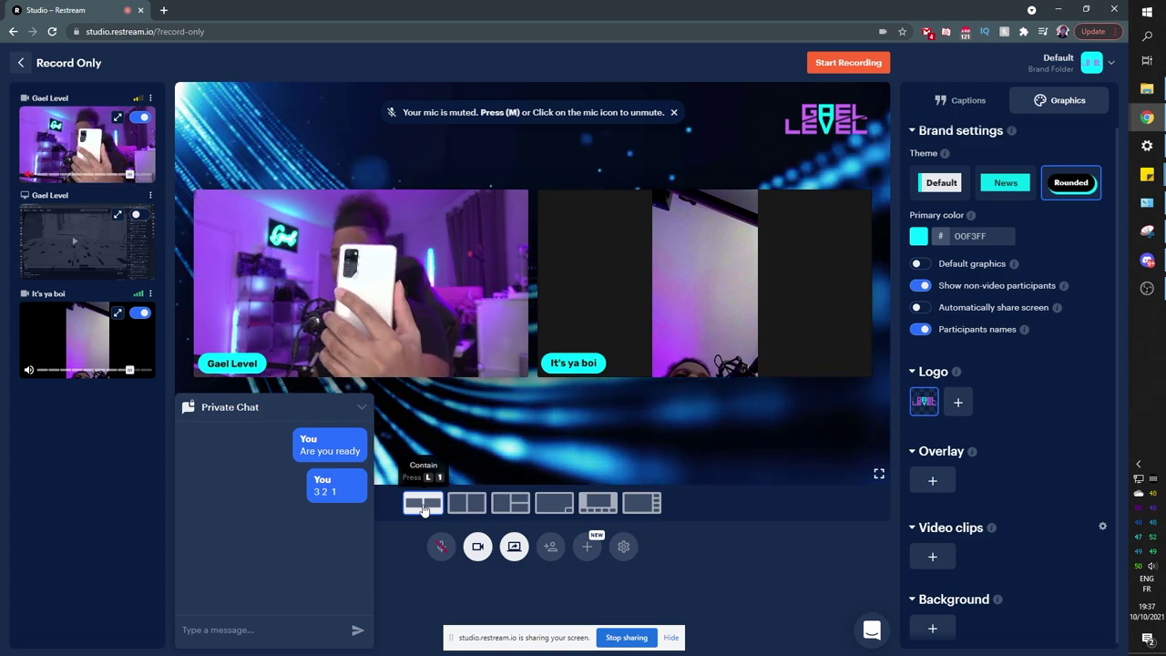
left_click(362, 406)
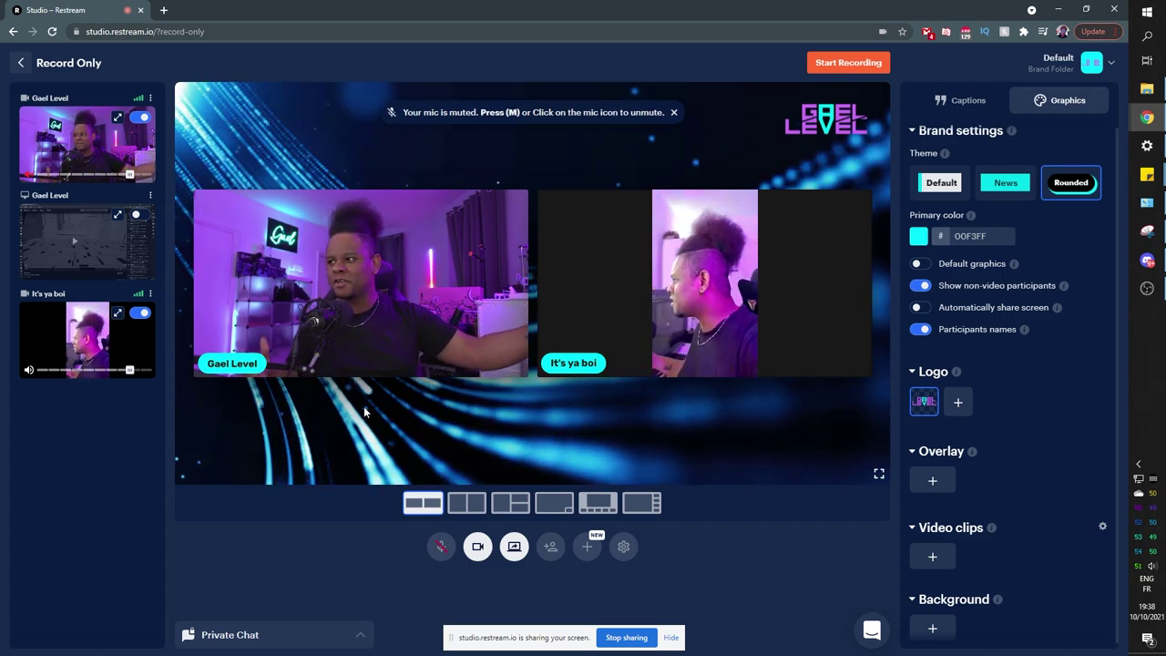
Enable the default graphics and set the dark grey sand texture as the stream background.
left_click(918, 264)
scroll(1011, 410, "down", 5)
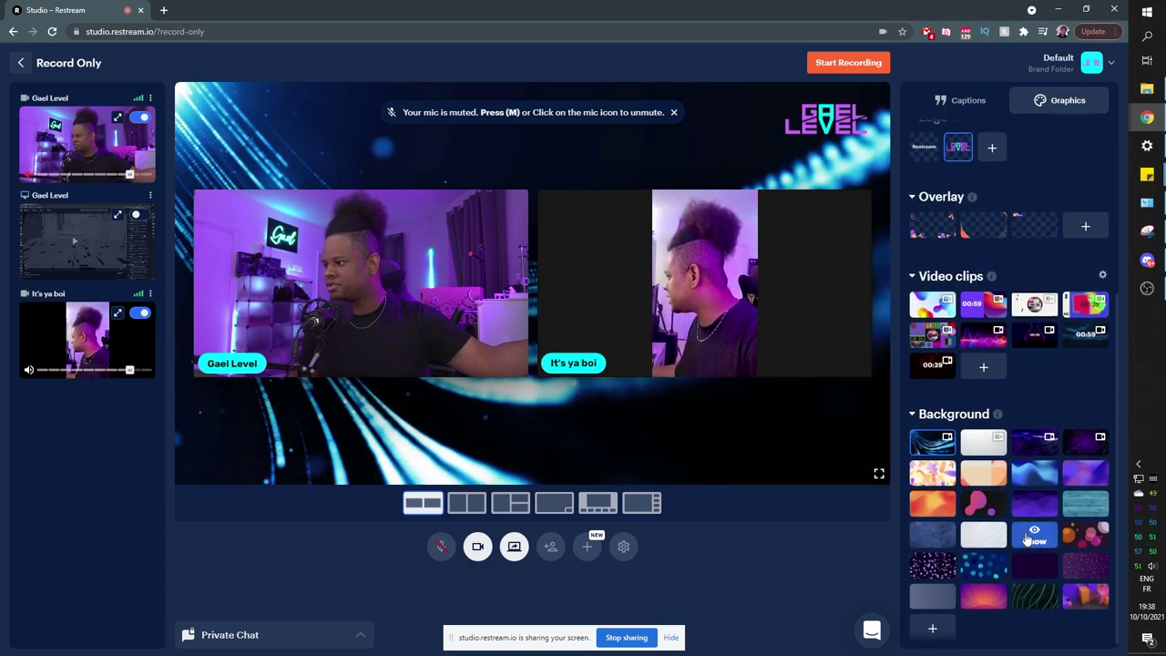
left_click(1027, 539)
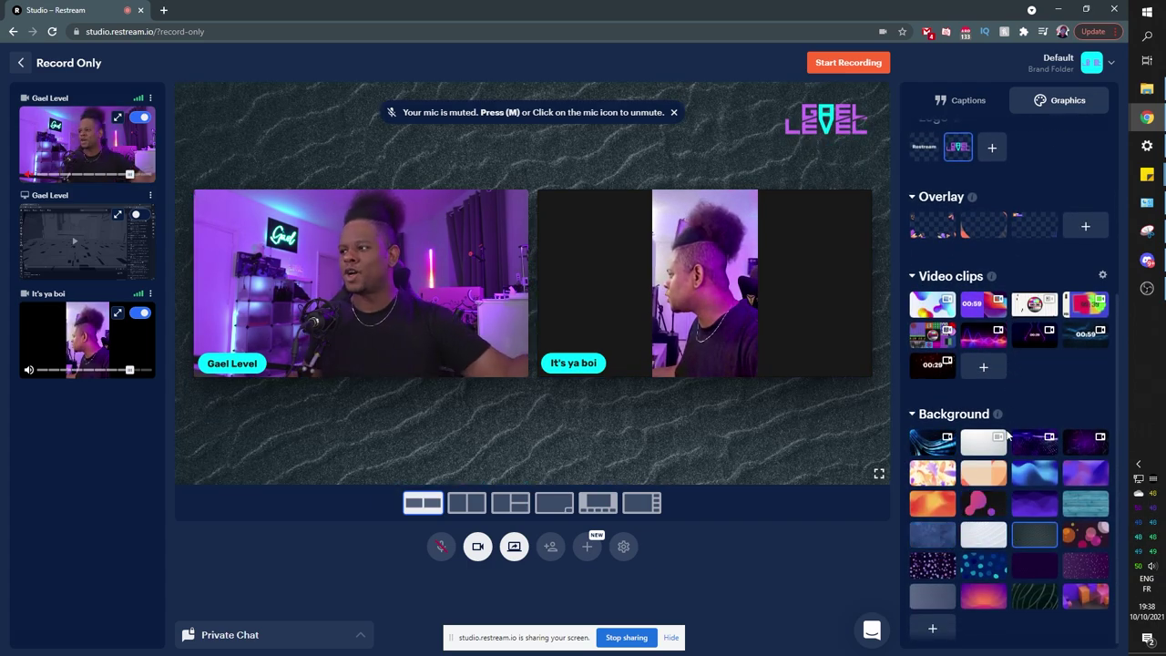
Try the Cover layout, then maximize the guest's video on the stream and restore it.
left_click(472, 505)
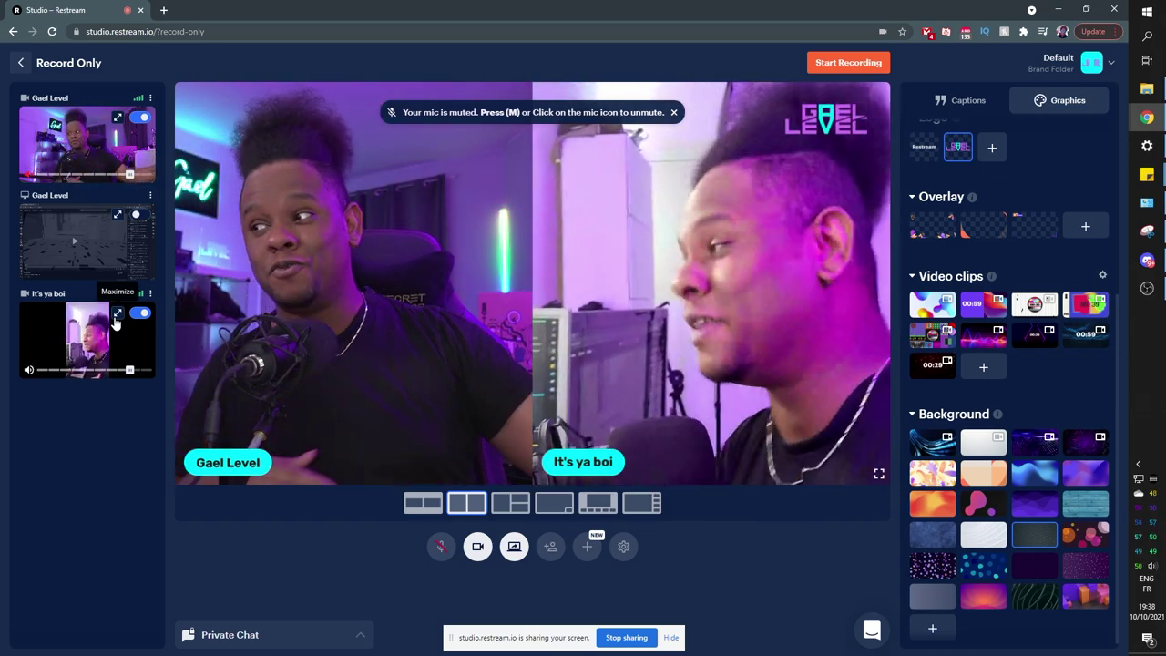
left_click(116, 313)
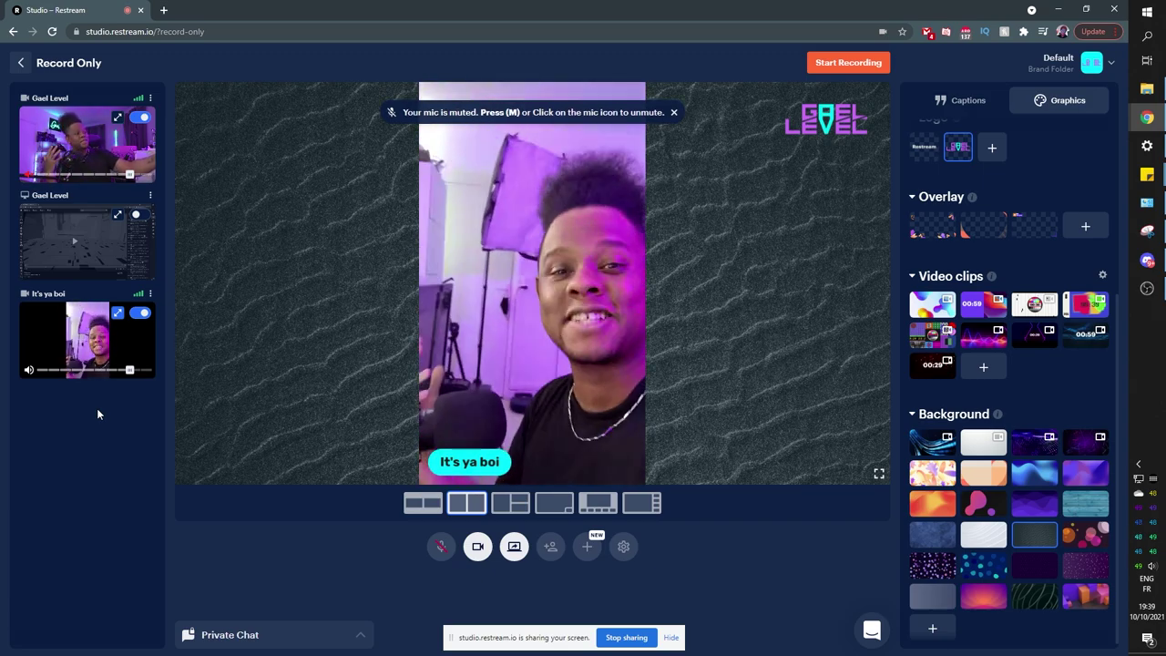
left_click(117, 313)
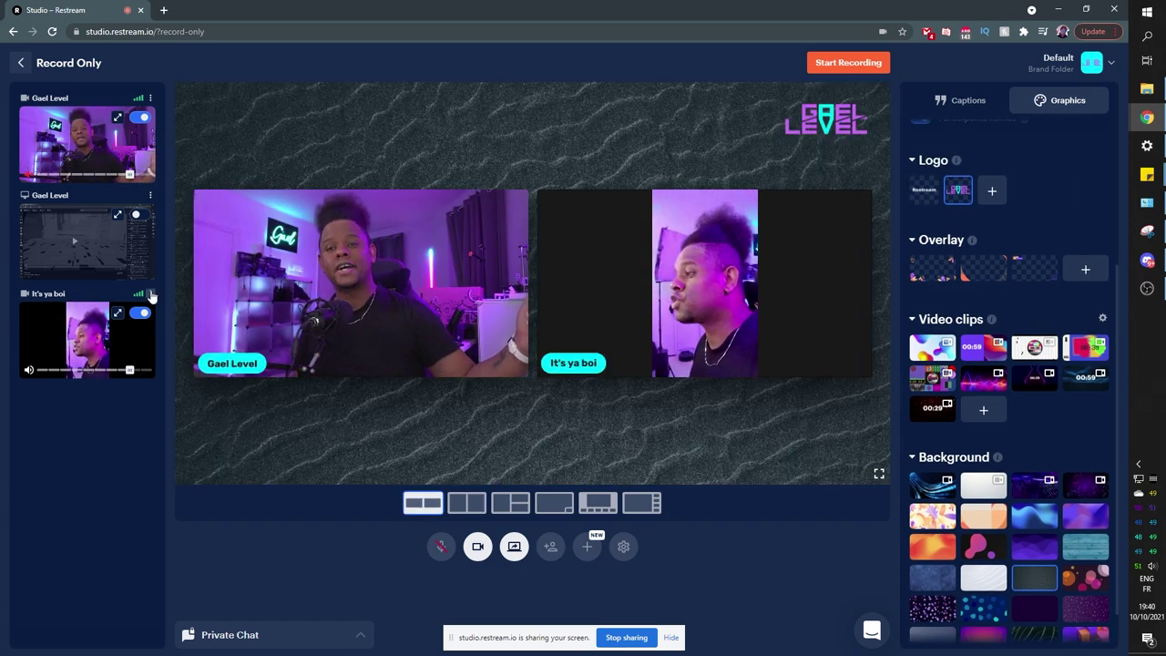
Rename the guest as uyflyufhg.
left_click(151, 294)
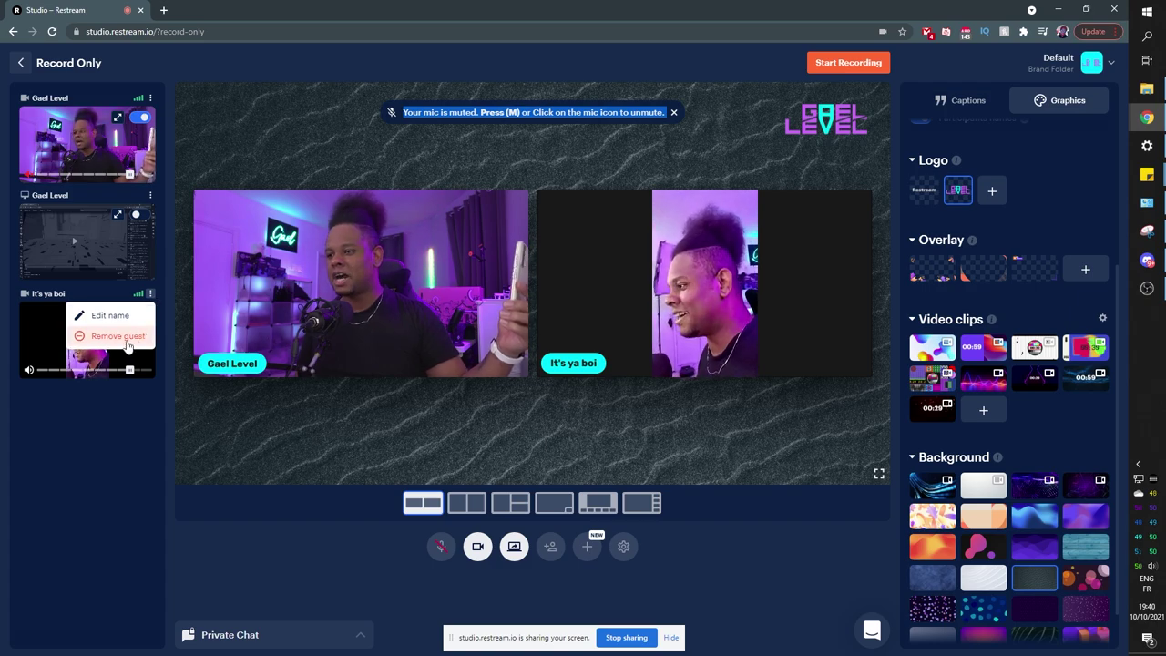
left_click(110, 315)
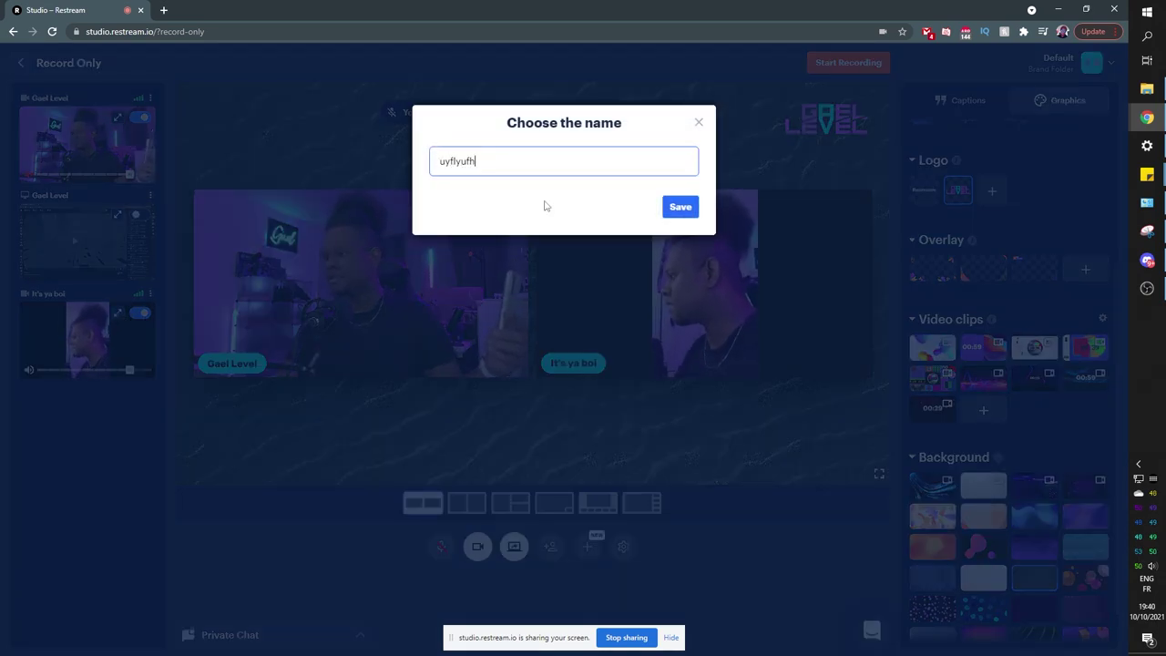
key("Return")
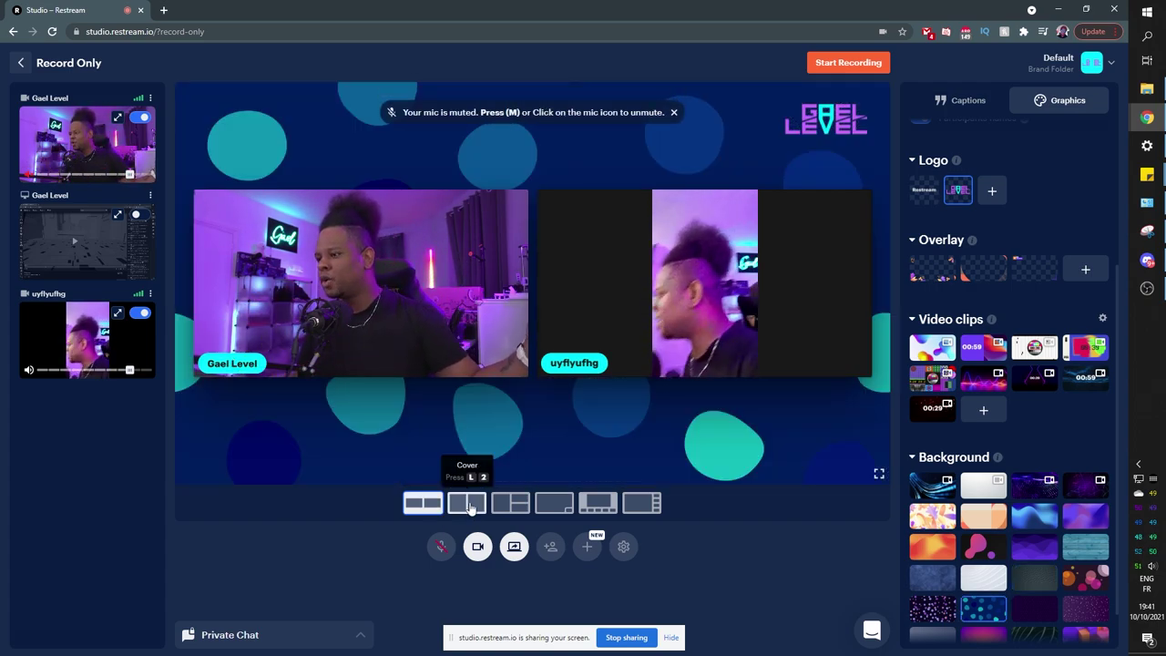
Try the Cover and Picture-in-Picture layouts with the guest, swapping the main and inset videos back and forth.
left_click(467, 503)
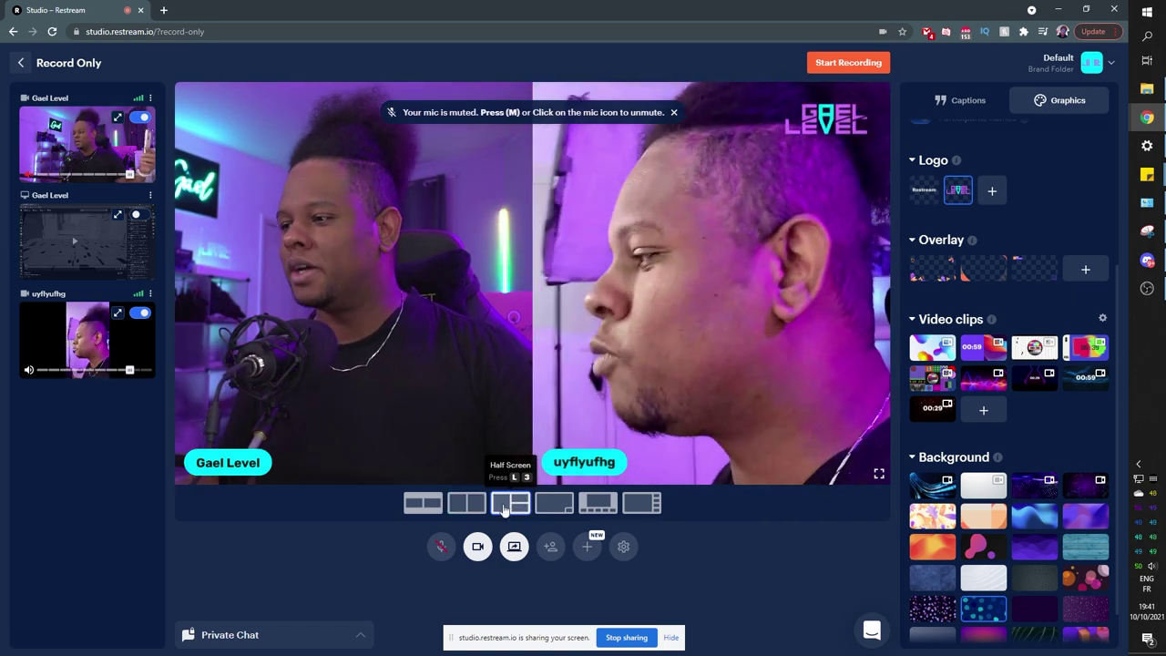
left_click(551, 507)
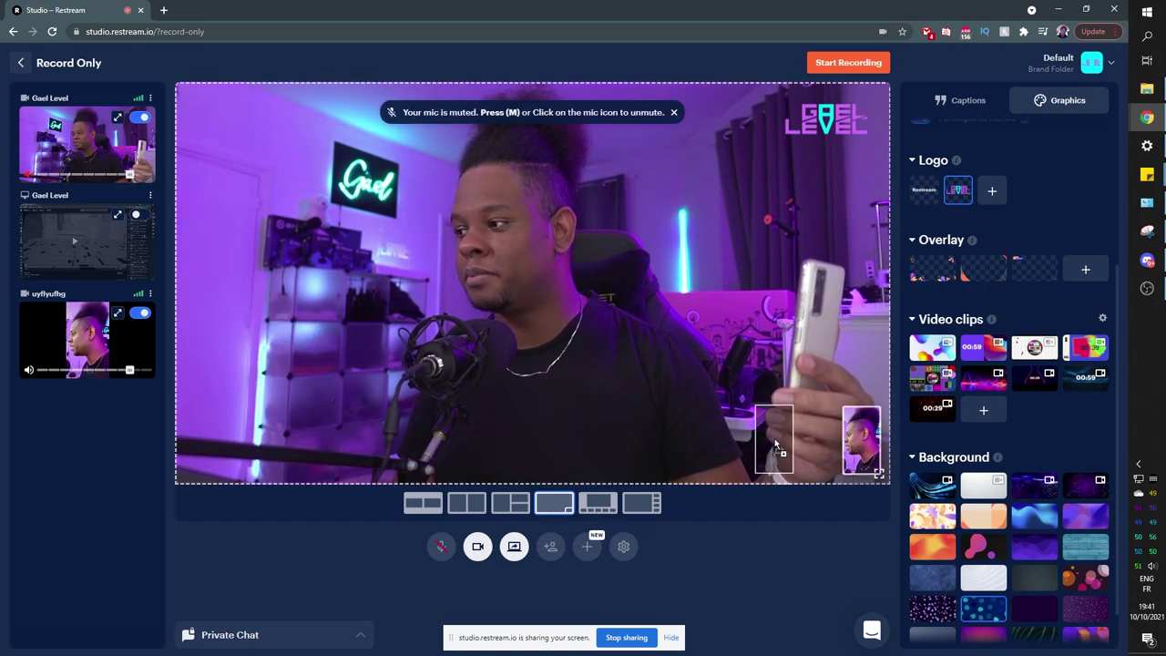
left_click_drag(773, 439, 810, 450)
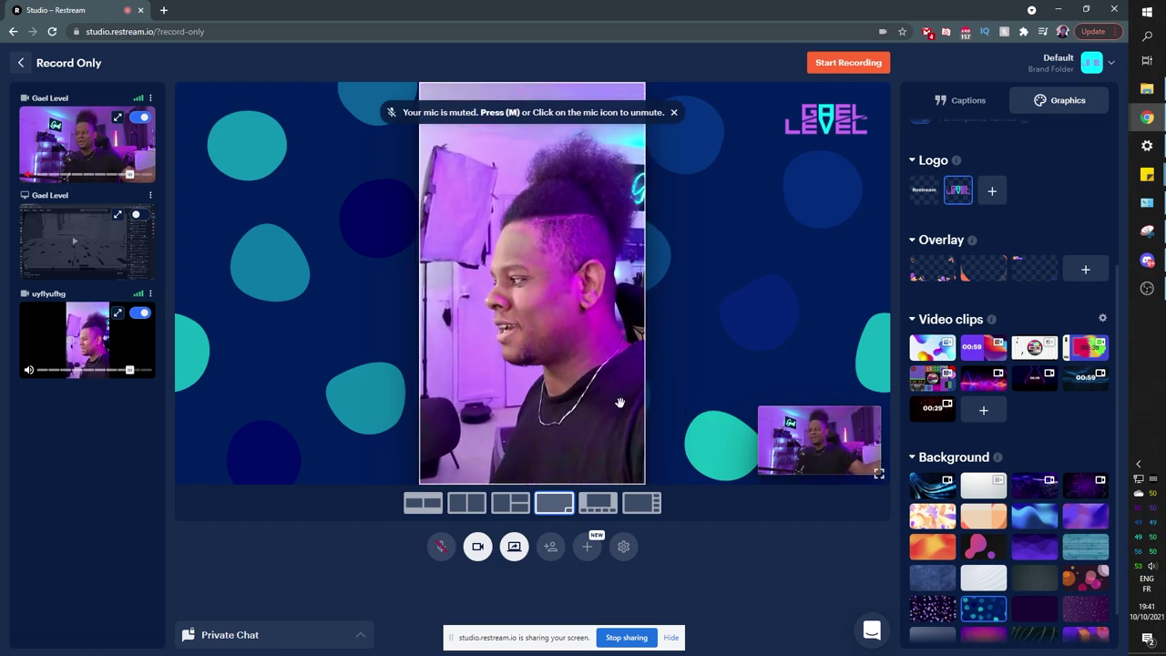
left_click(861, 464)
Try the Cinema layout, switch to Thumbnails and swap the guest's video into the main position.
left_click(597, 502)
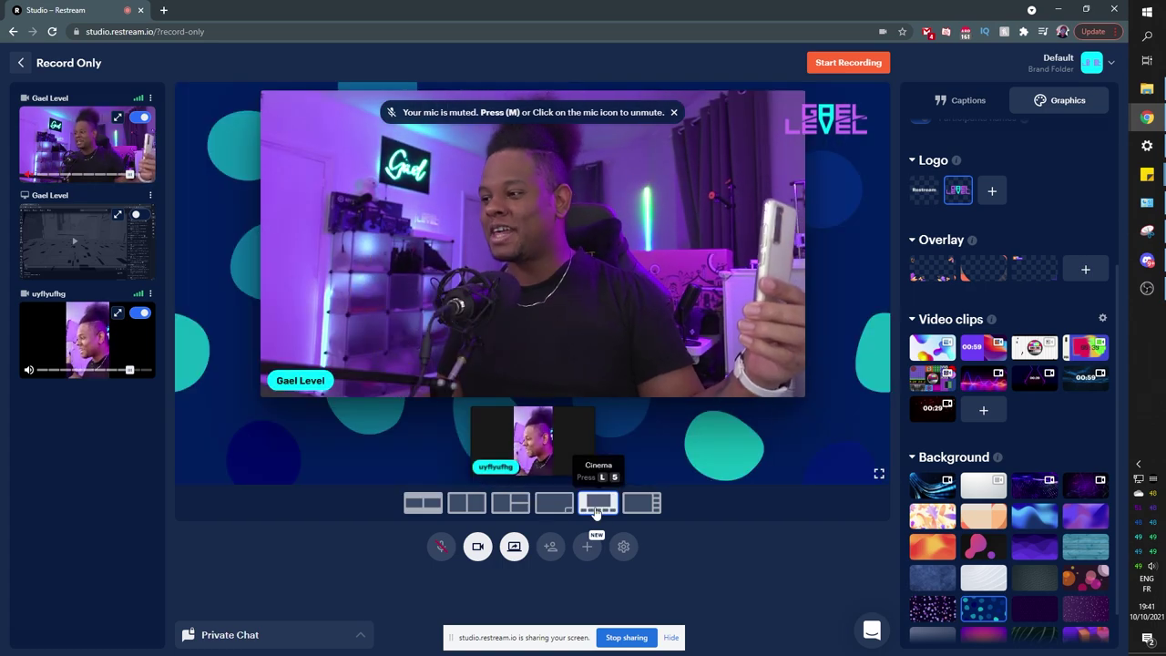
left_click(639, 505)
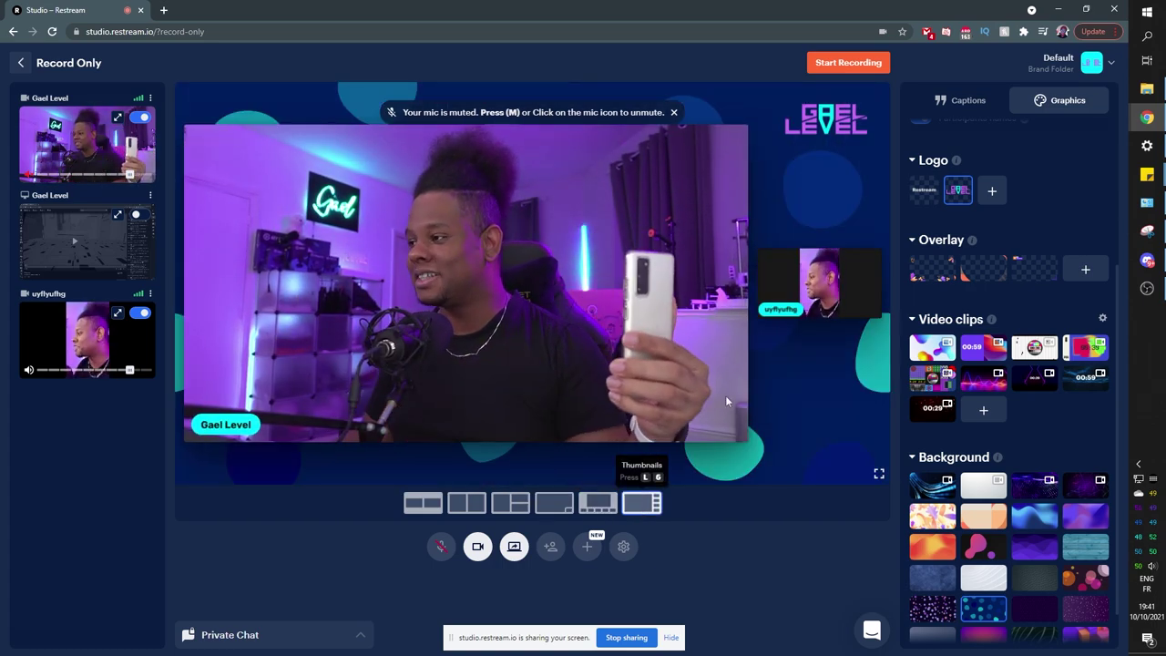
left_click(794, 271)
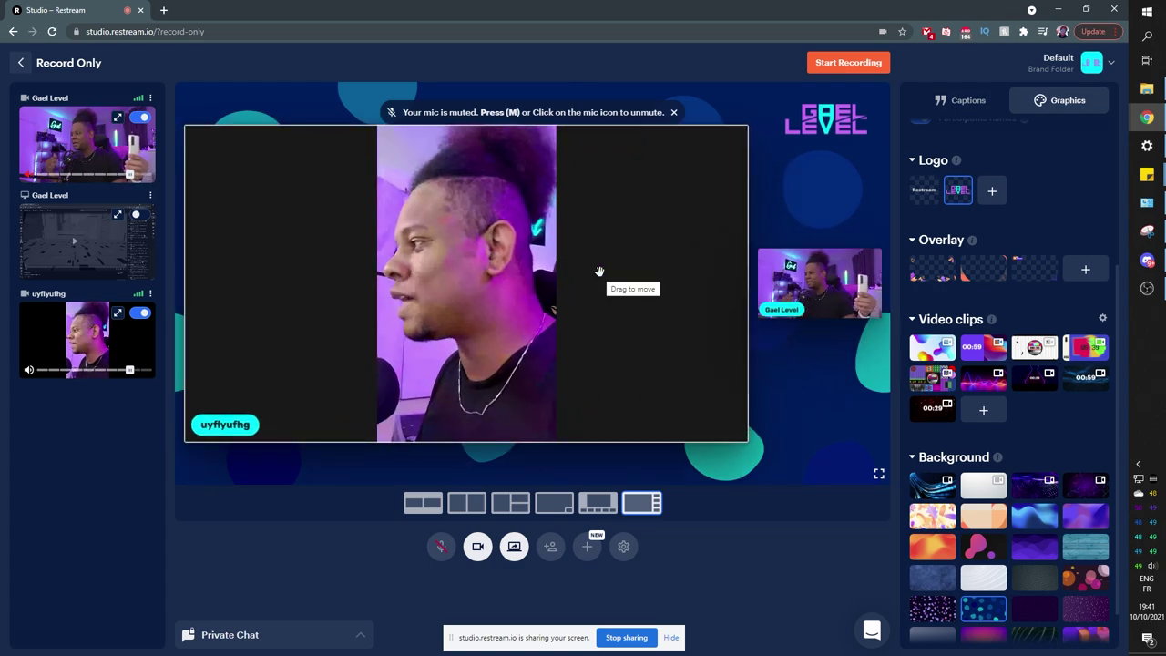
Try the Contain and Half Screen layouts with the guest, then replace the guest with the shared screen in the Contain layout.
left_click(422, 501)
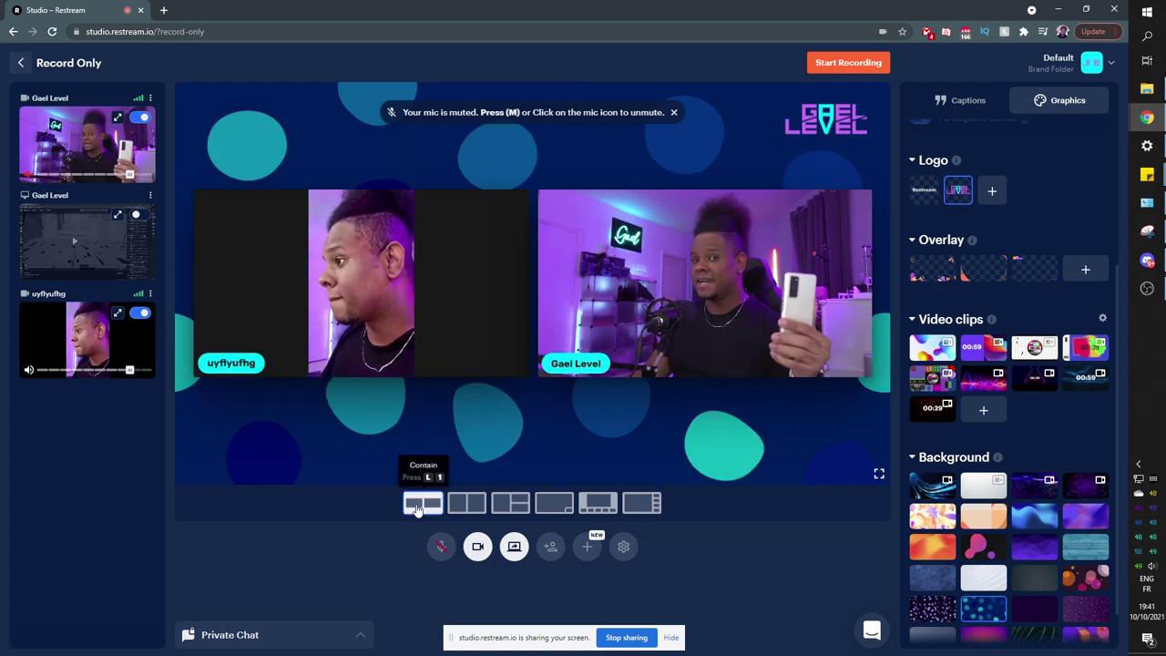
left_click(511, 507)
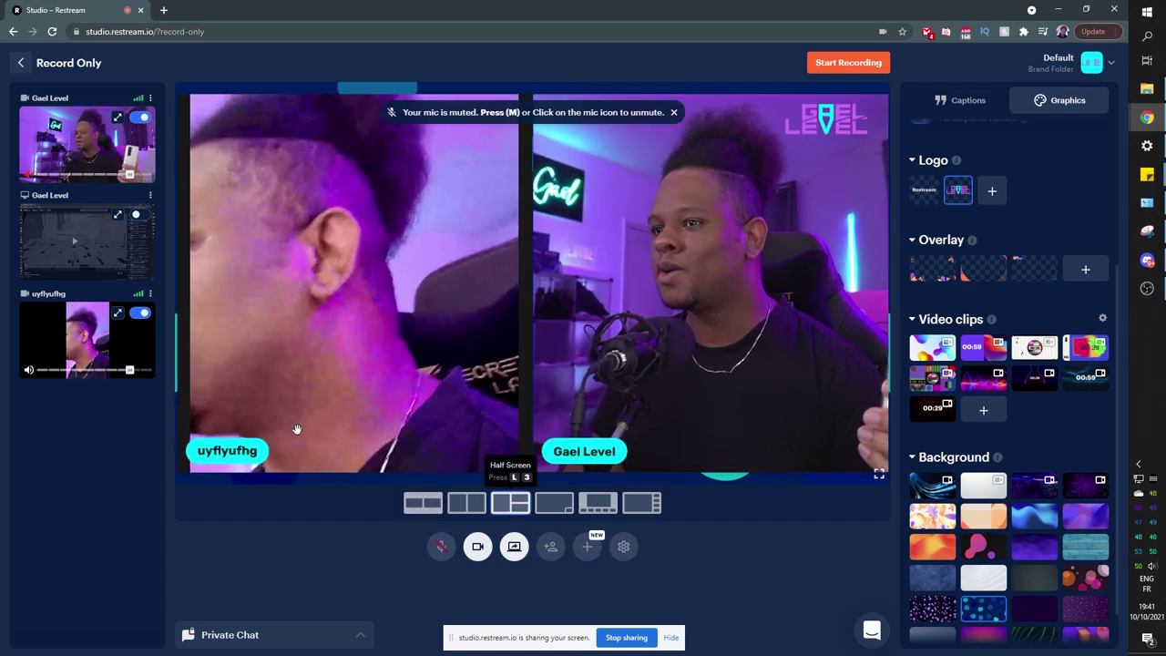
left_click(139, 216)
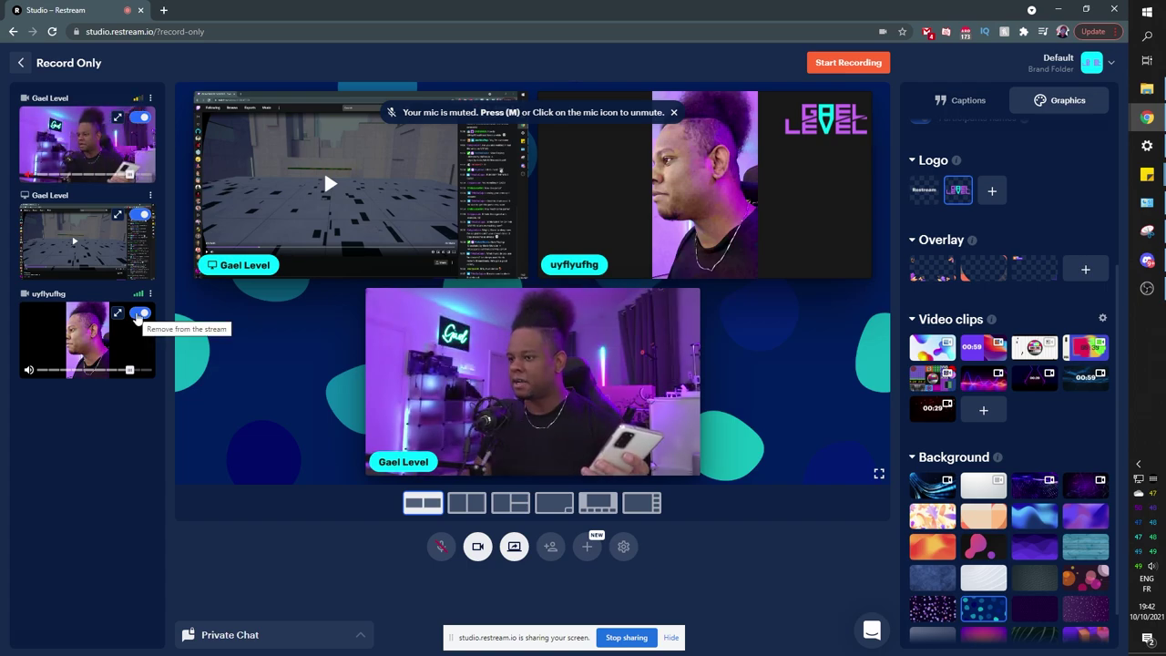
left_click(138, 315)
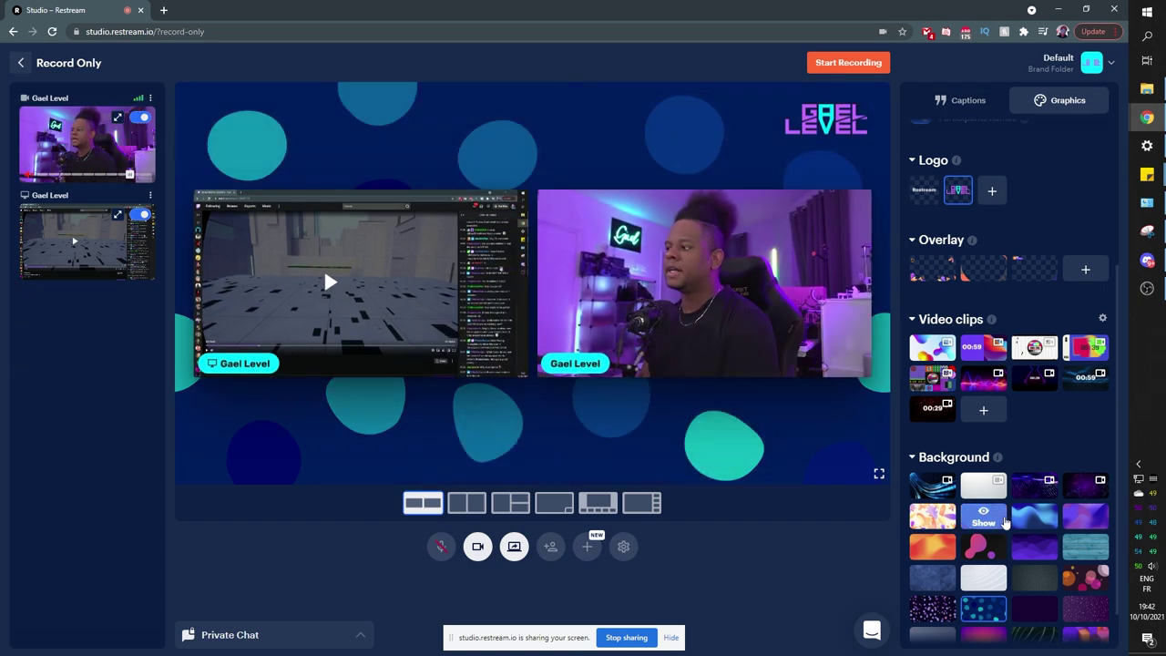
Upload background.png as a custom background for the stream.
scroll(1005, 522, "down", 2)
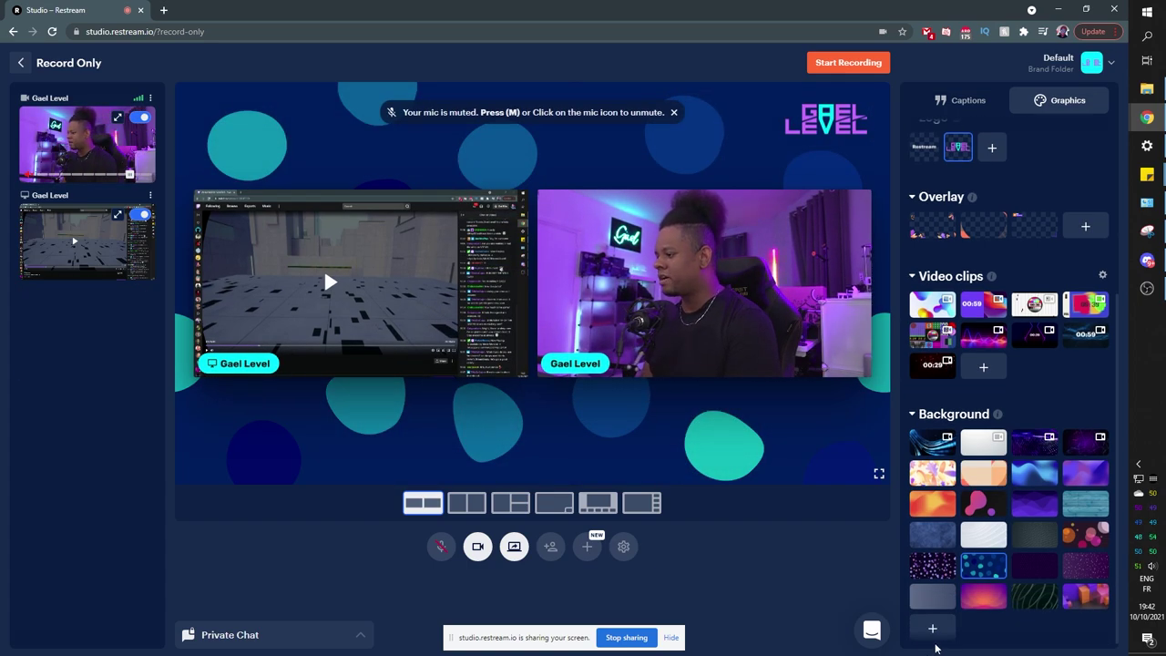
left_click(928, 630)
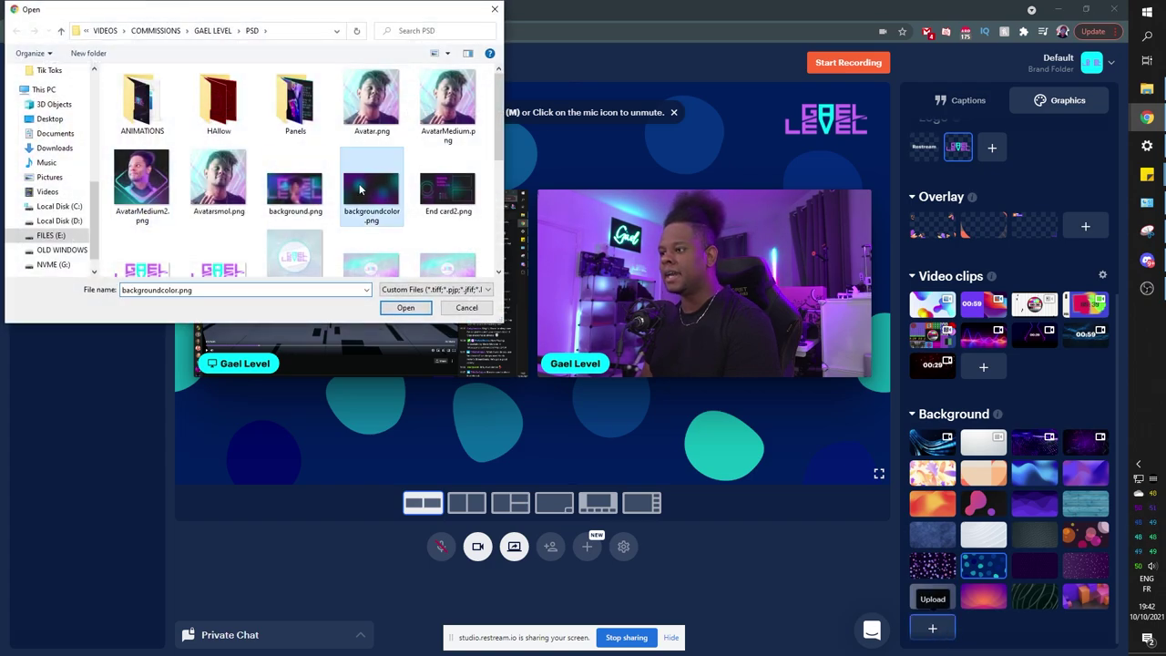
left_click(290, 198)
left_click(402, 307)
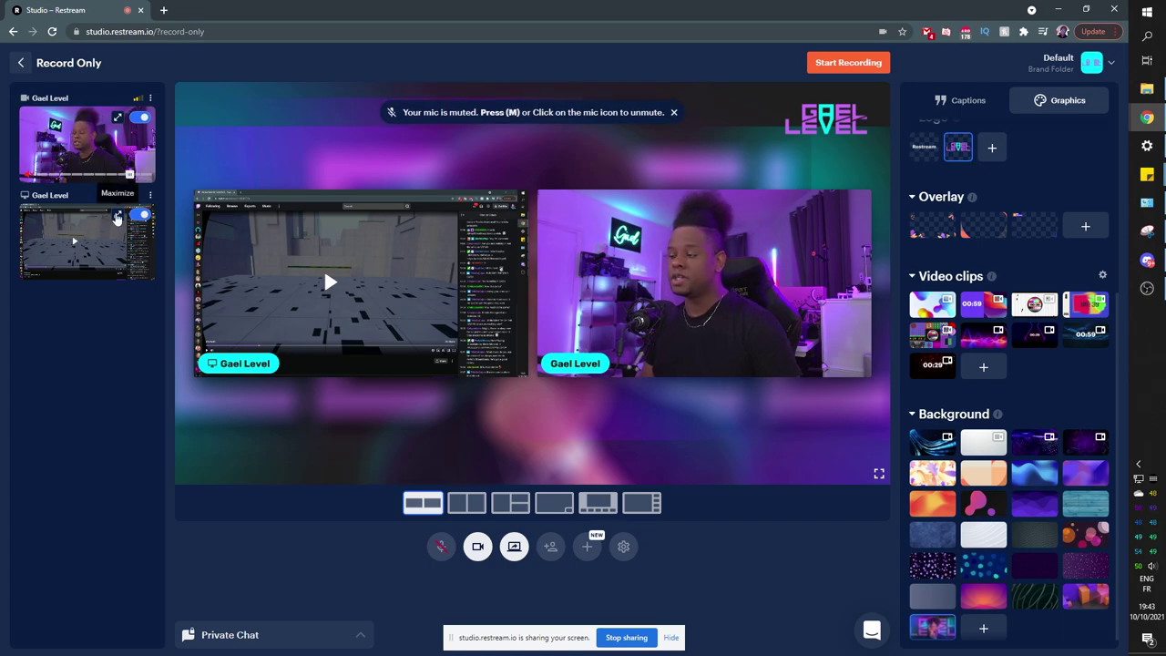
Take the shared screen off the stream and unmute the microphone.
left_click(117, 218)
left_click(116, 218)
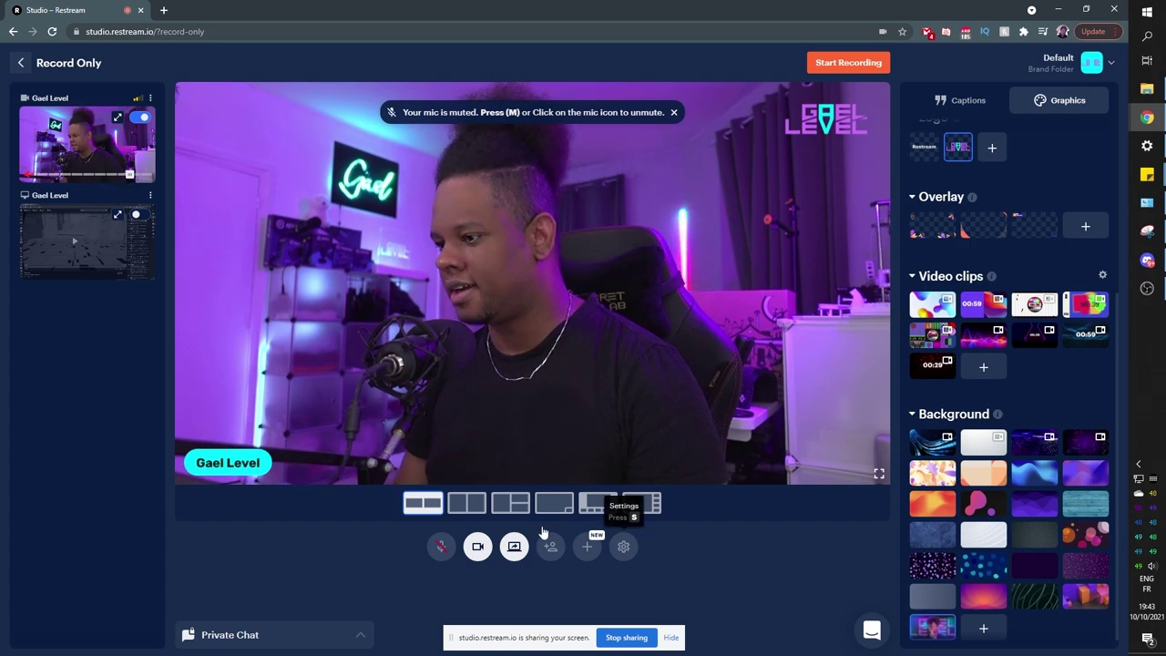
left_click(441, 546)
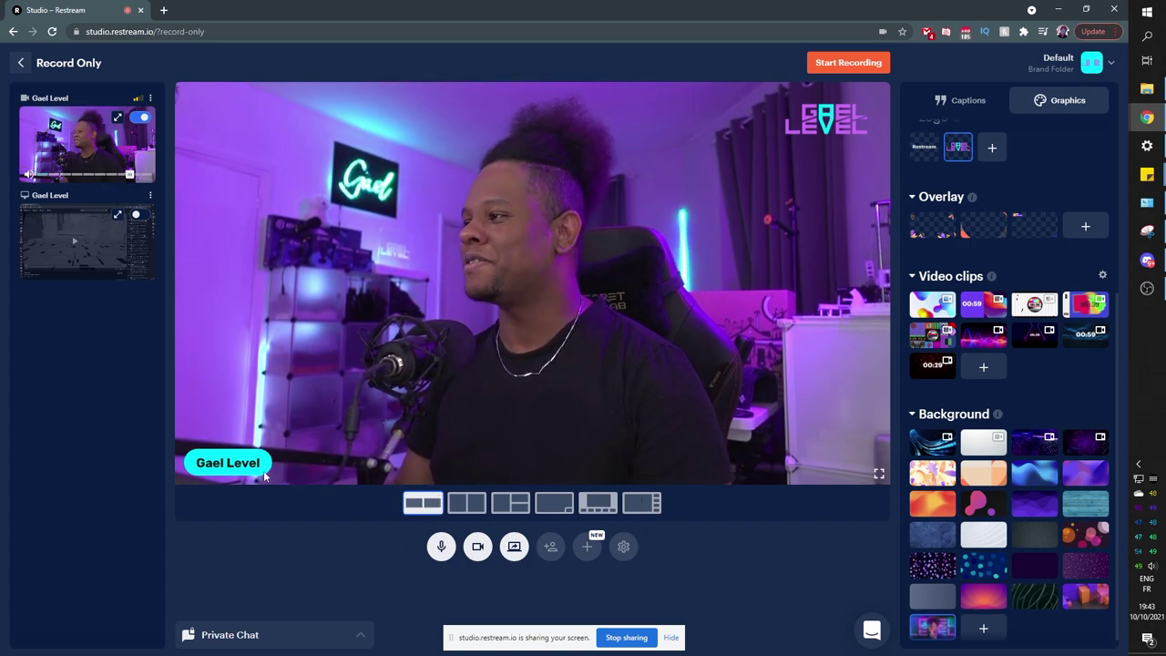
Leave the record-only session for a live Stream with Studio session and turn off its default graphics.
scroll(977, 413, "up", 3)
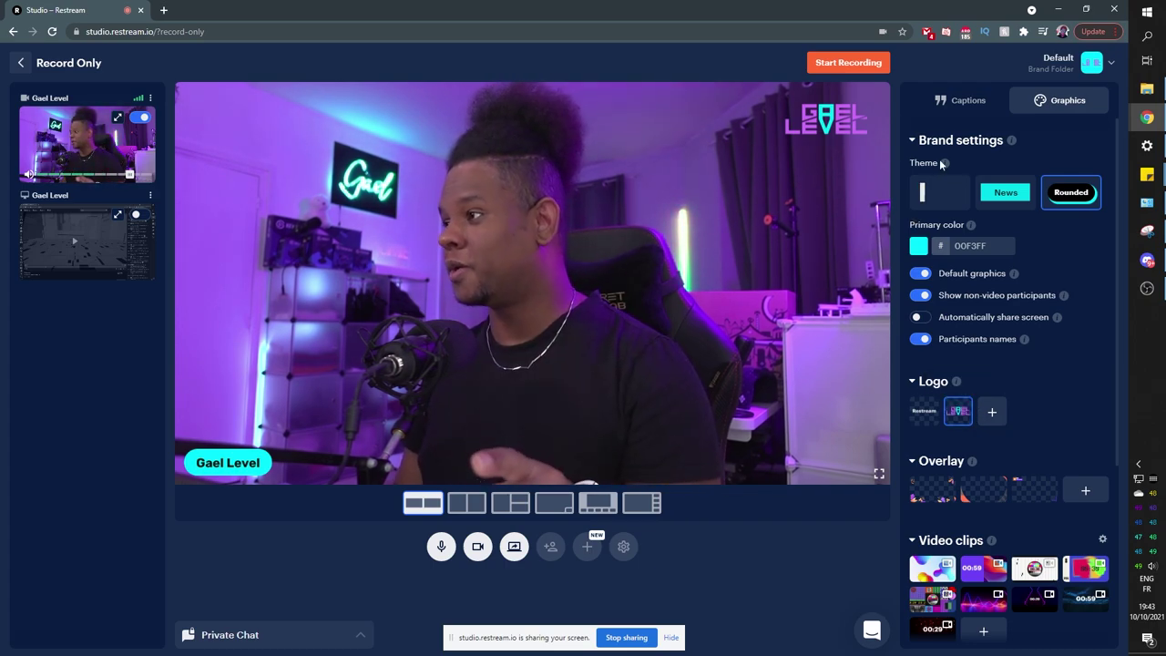
left_click(951, 103)
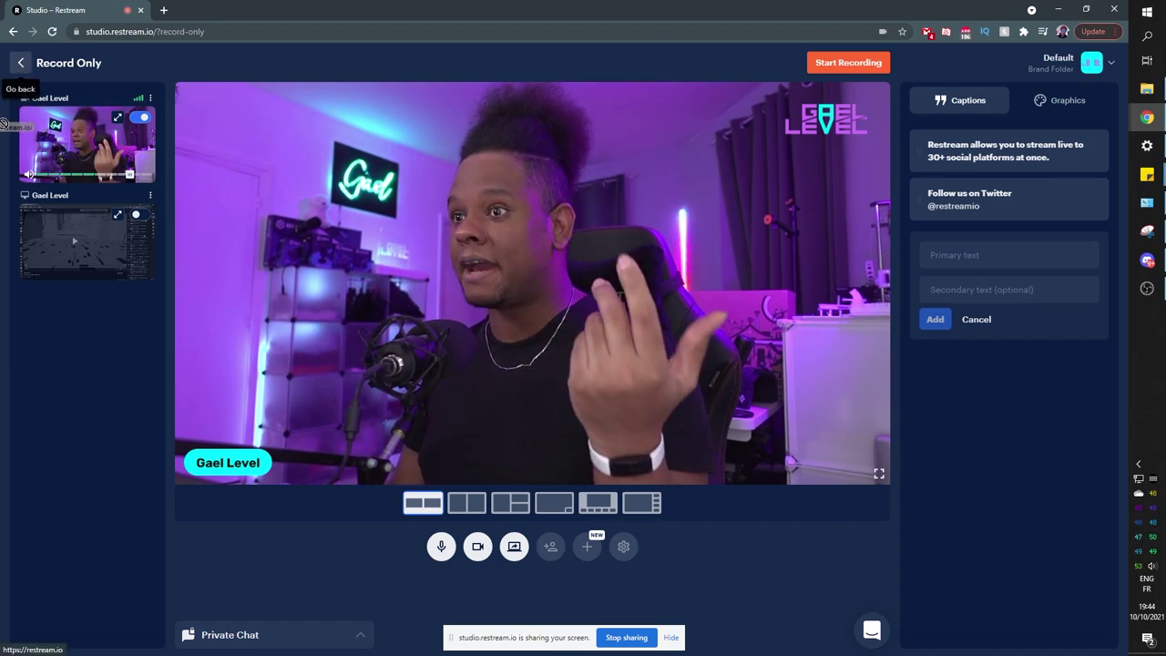
left_click(19, 69)
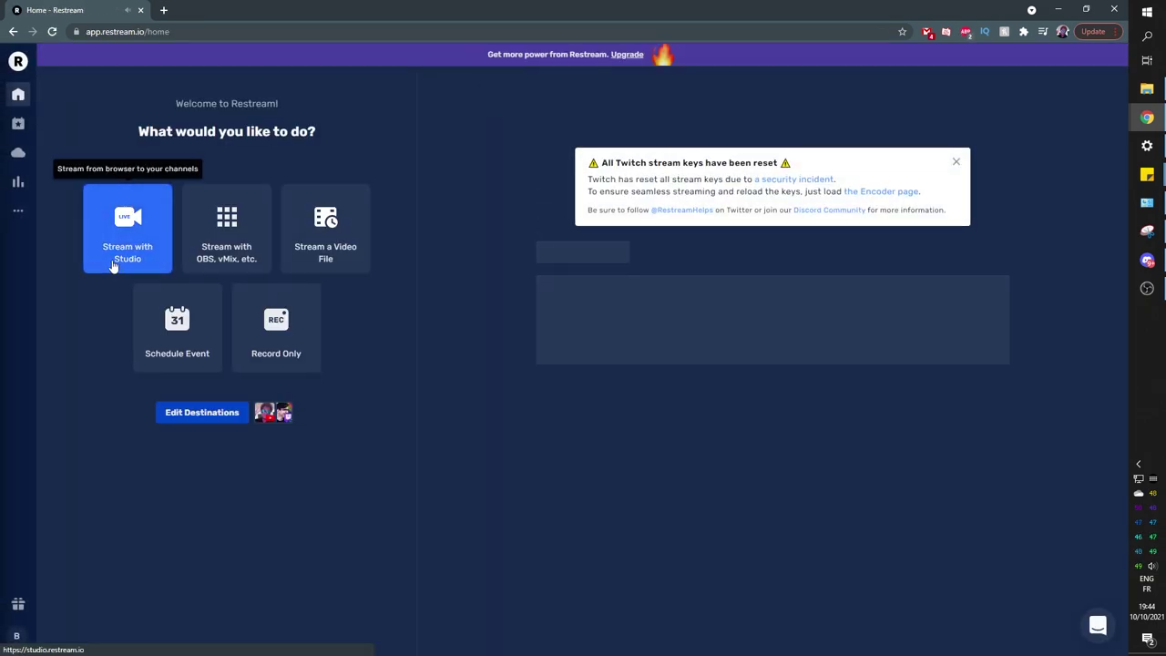
left_click(114, 263)
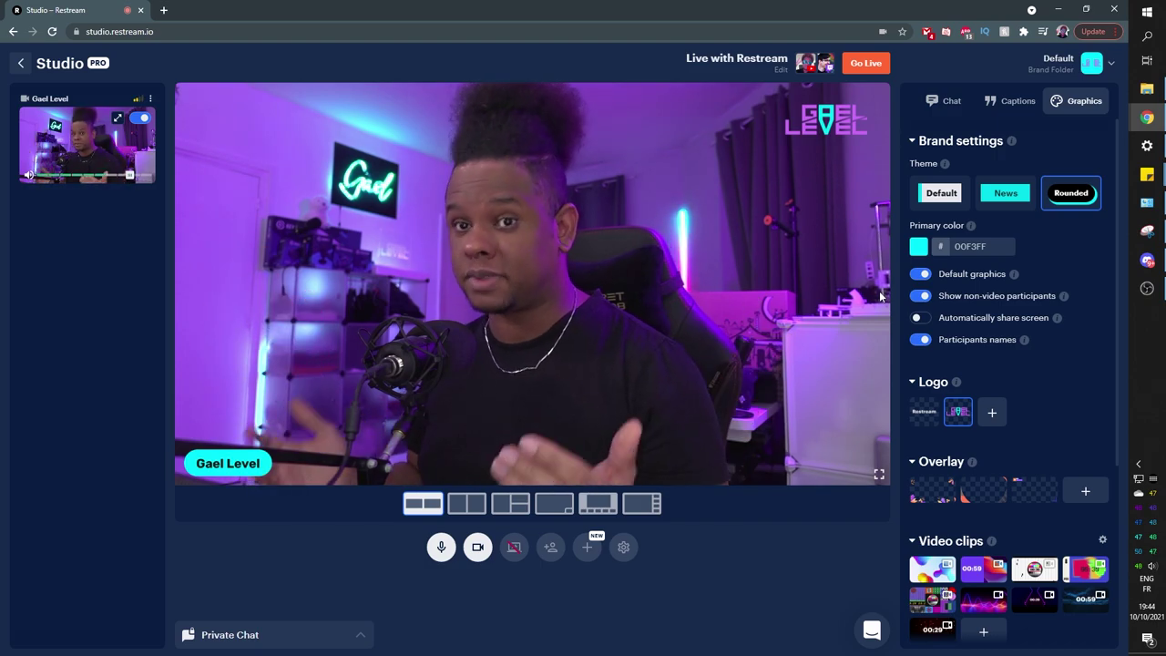
left_click(920, 273)
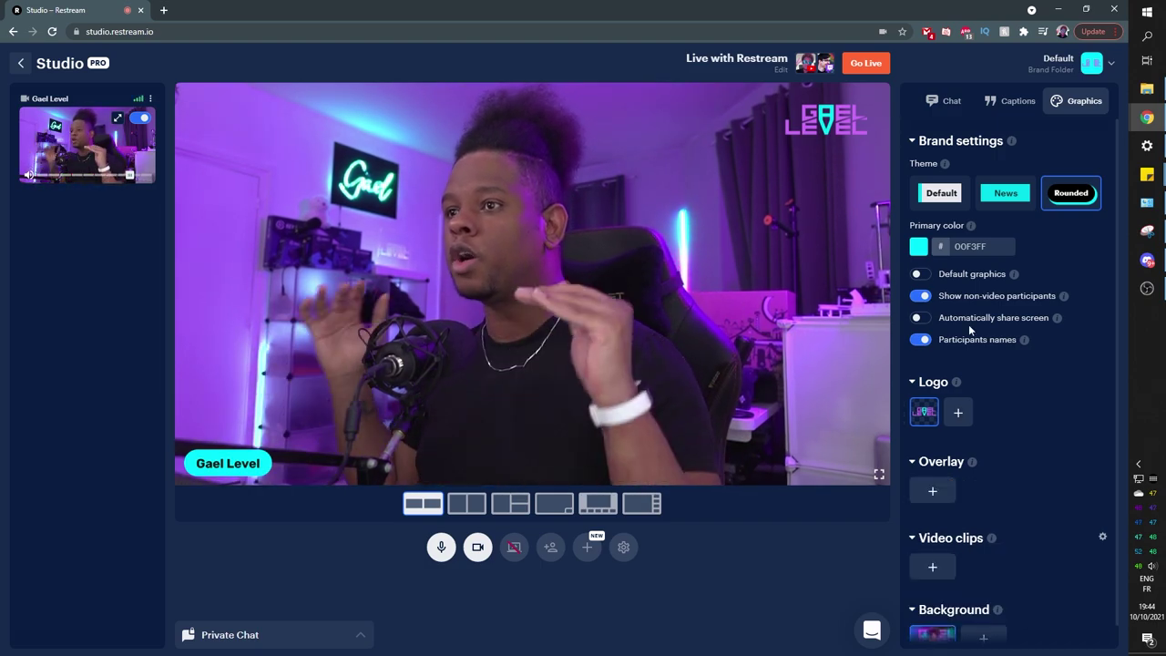
Send the chat message "Hey there big fan, was wondering if you could share your hair routine :)".
left_click(931, 102)
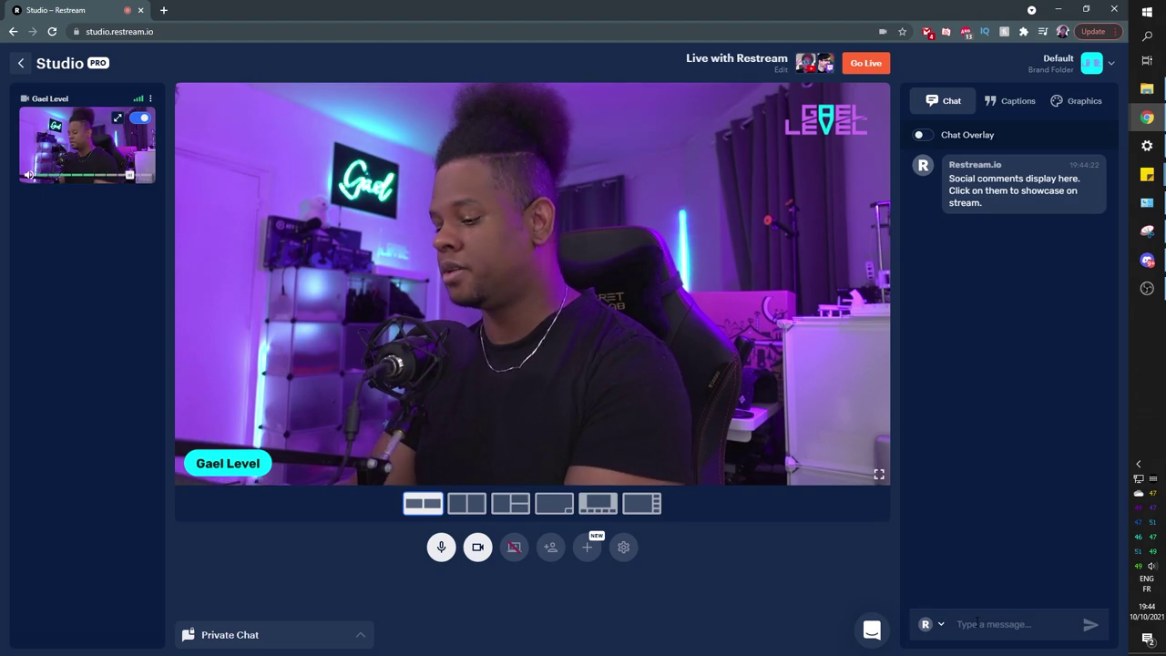
type("Hey there big fan, was wondering if you could share your hair routine :)")
key("Return")
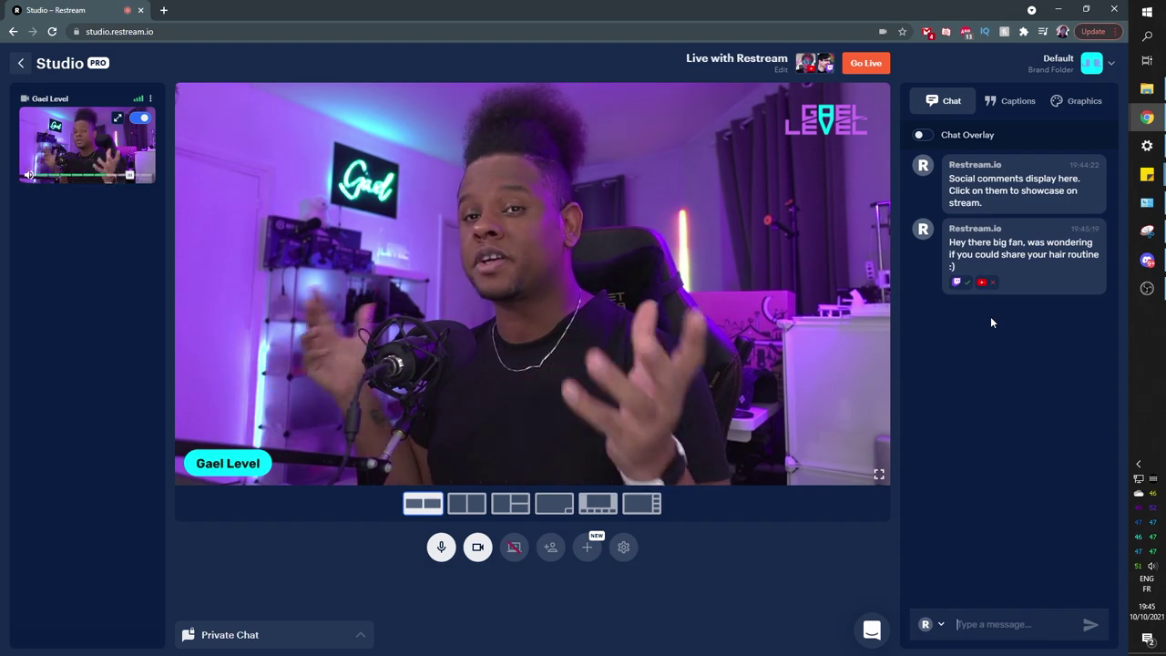
Show the hair routine chat message on the stream, hide it and show it again.
mouse_move(981, 290)
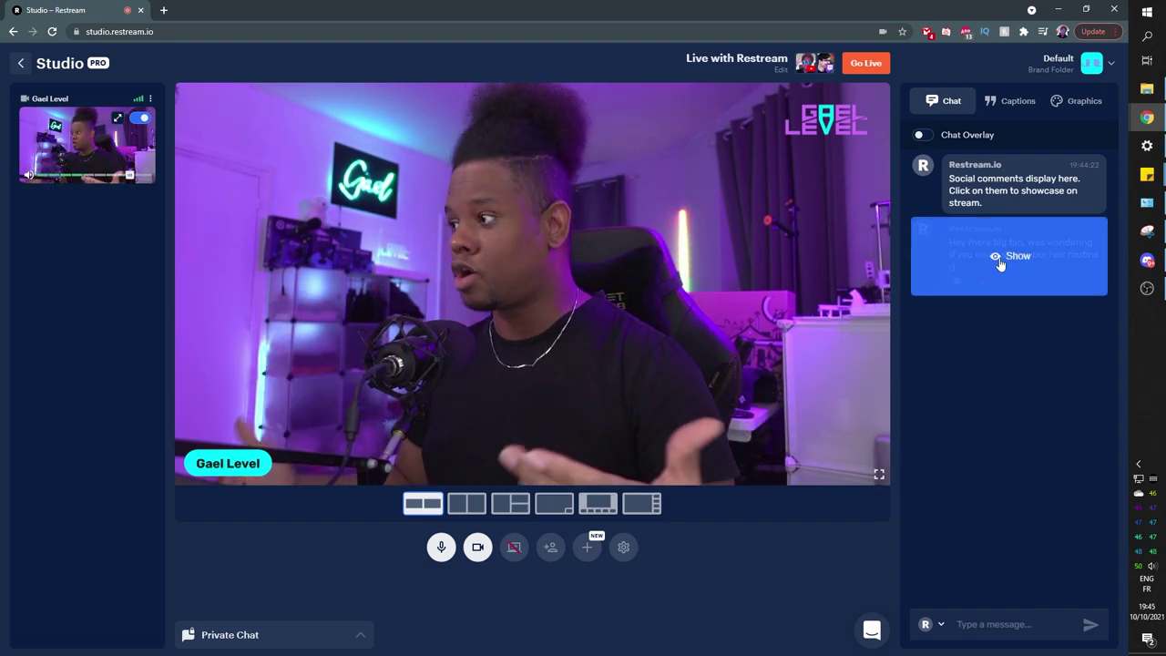
left_click(999, 262)
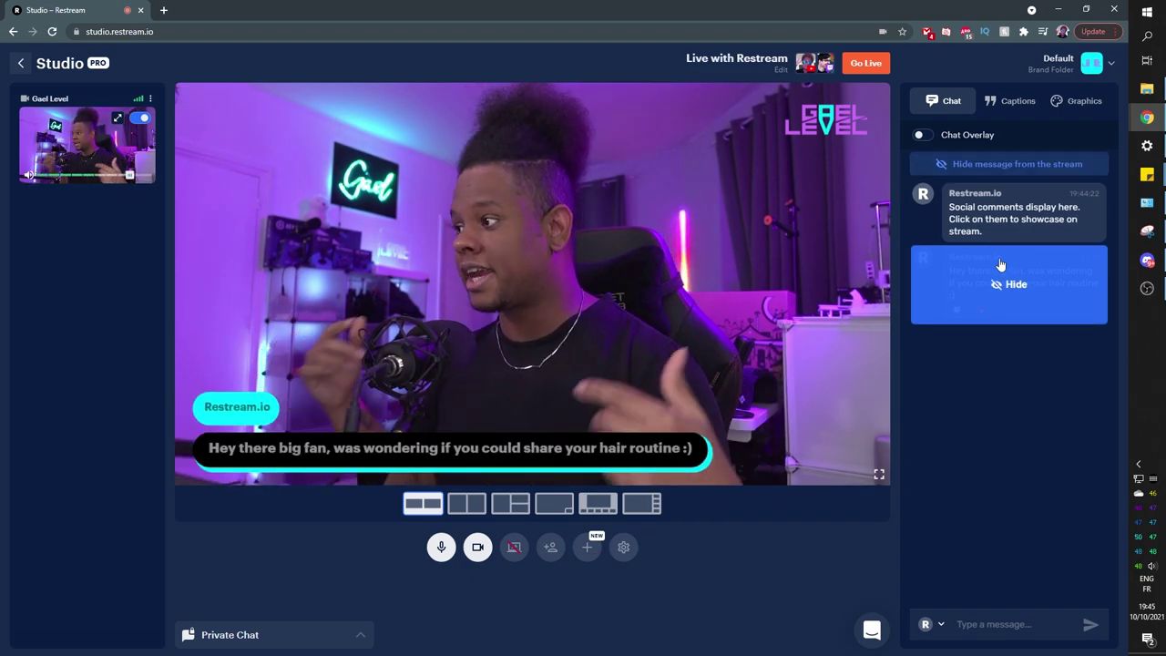
mouse_move(1025, 244)
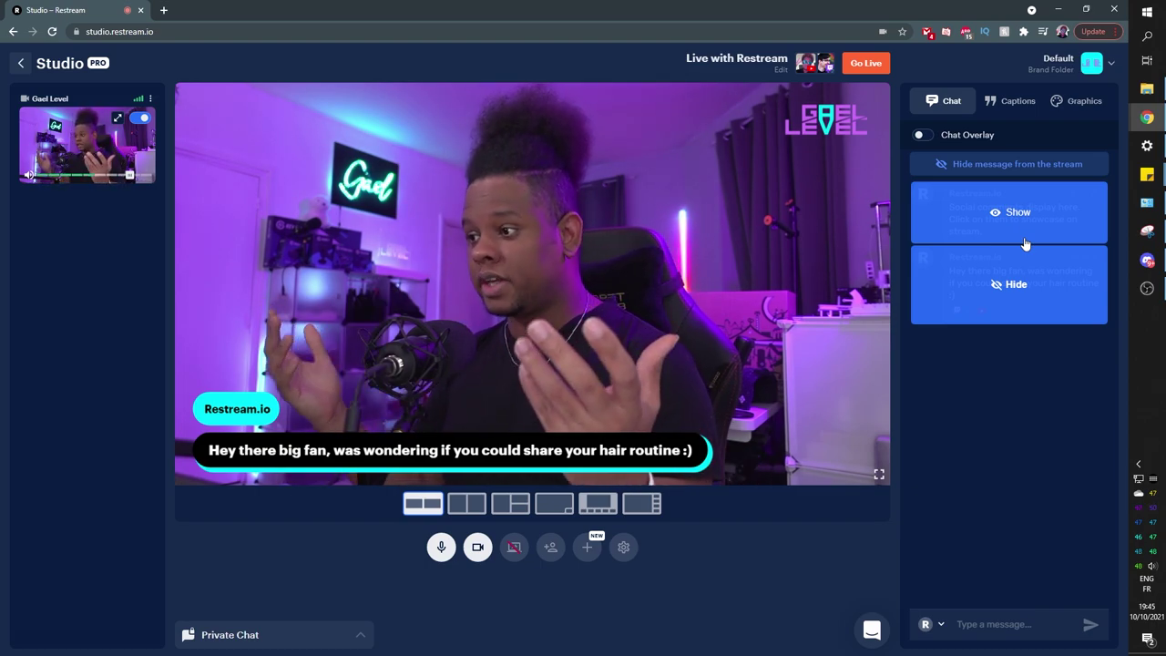
left_click(1010, 297)
left_click(983, 270)
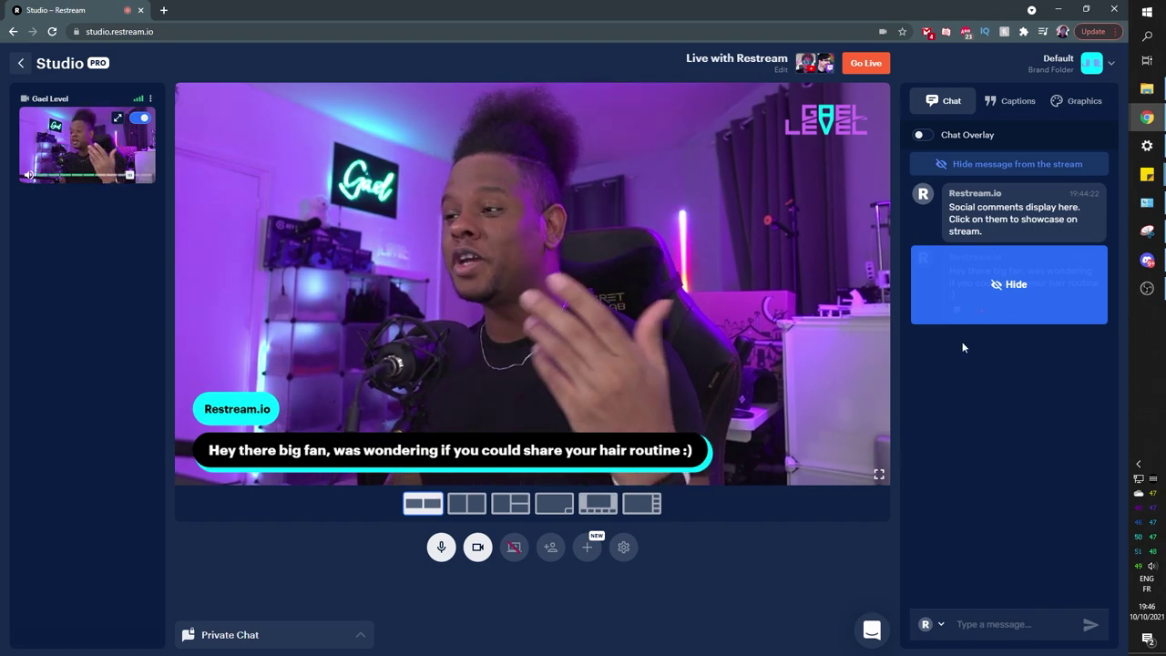
Turn on the chat overlay, hide the showcased message and send the chat messages "hi" and "how are yall?".
left_click(921, 139)
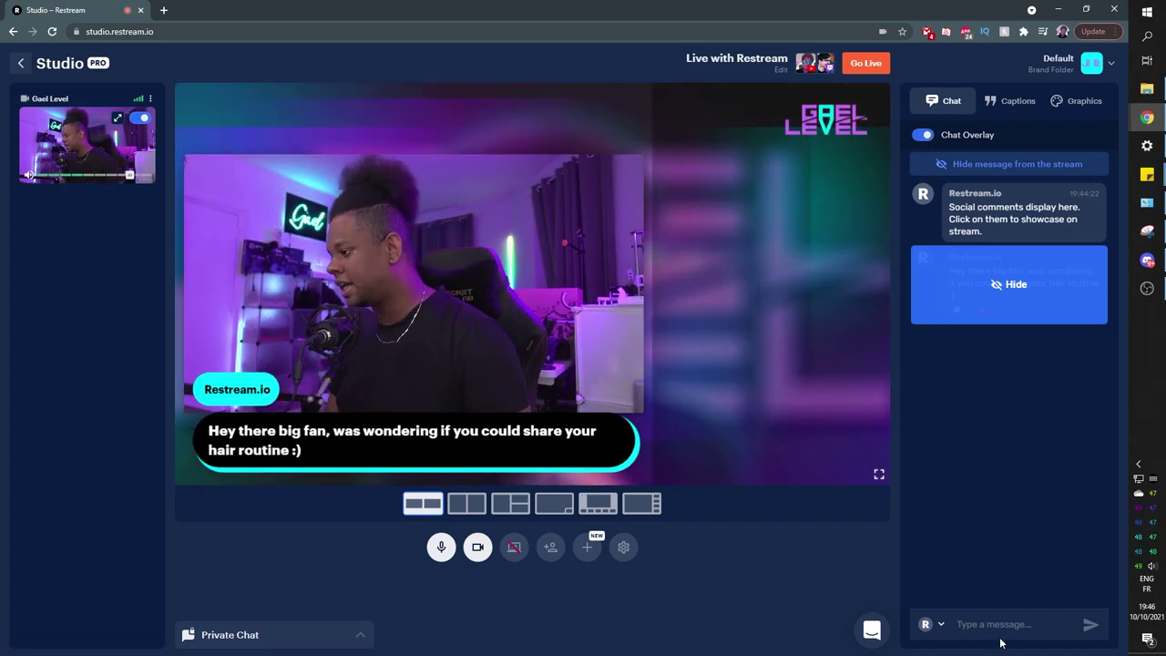
left_click(1014, 286)
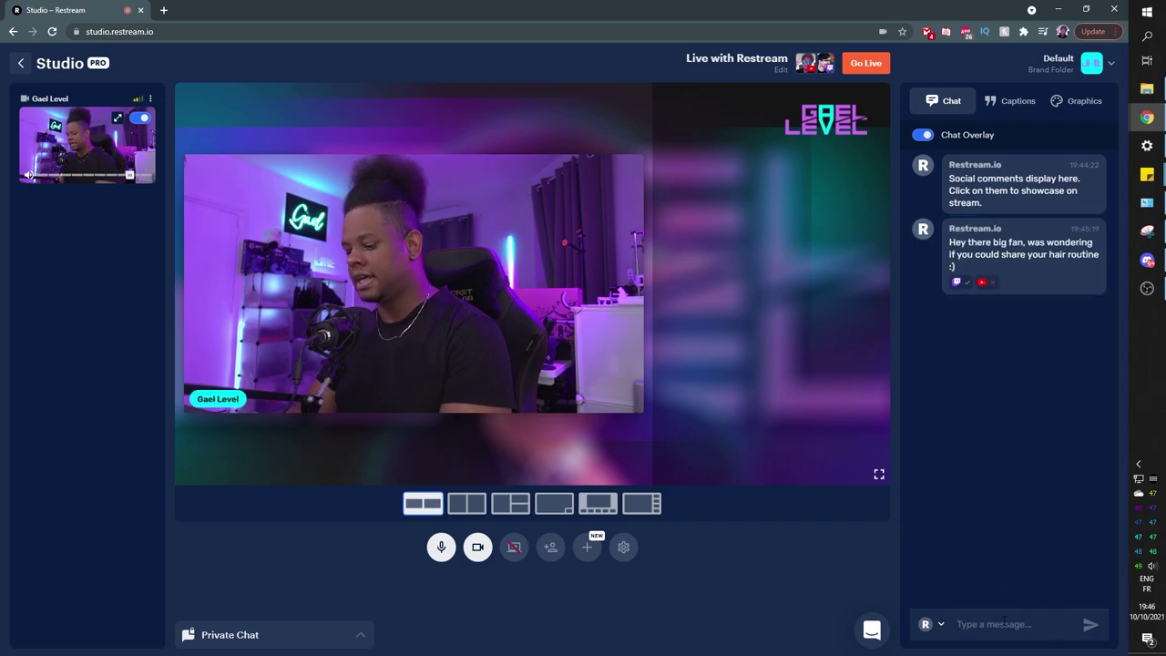
key("Return")
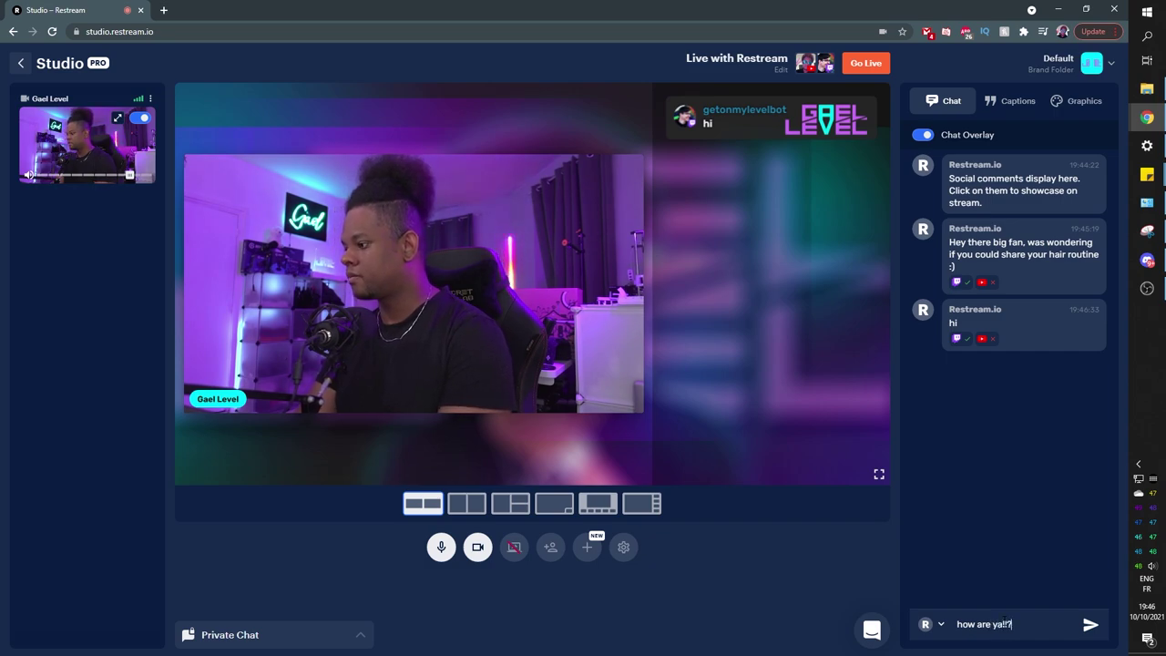
key("Return")
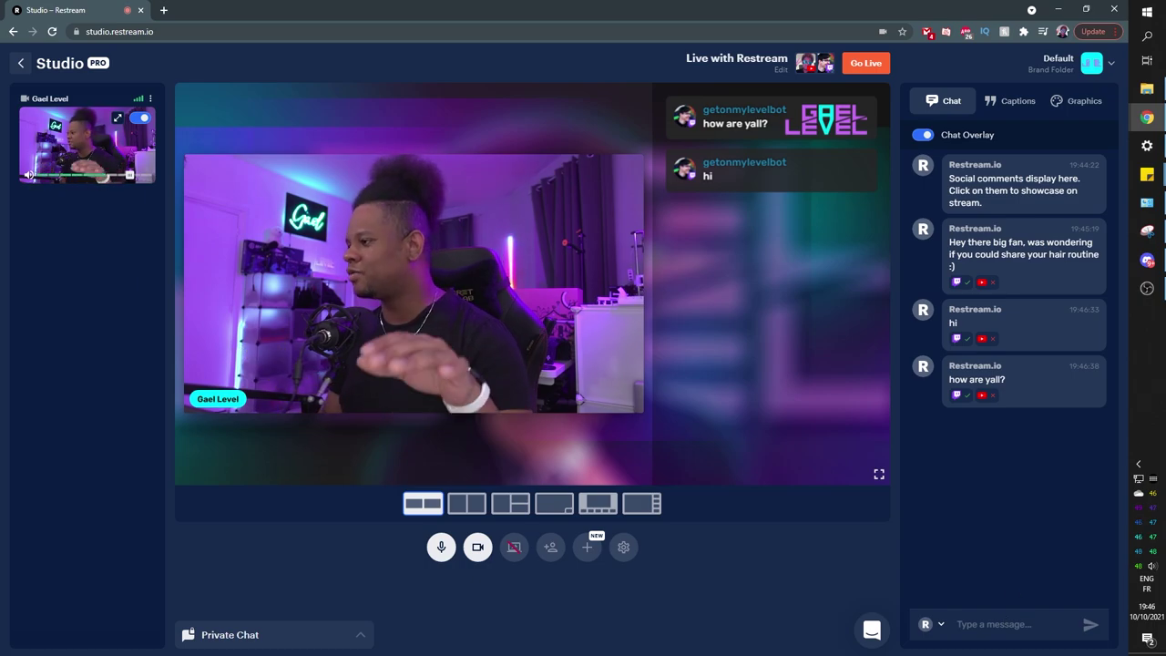
Turn off the chat overlay and showcase the "hi" message on the stream, followed by the hair routine message.
left_click(922, 134)
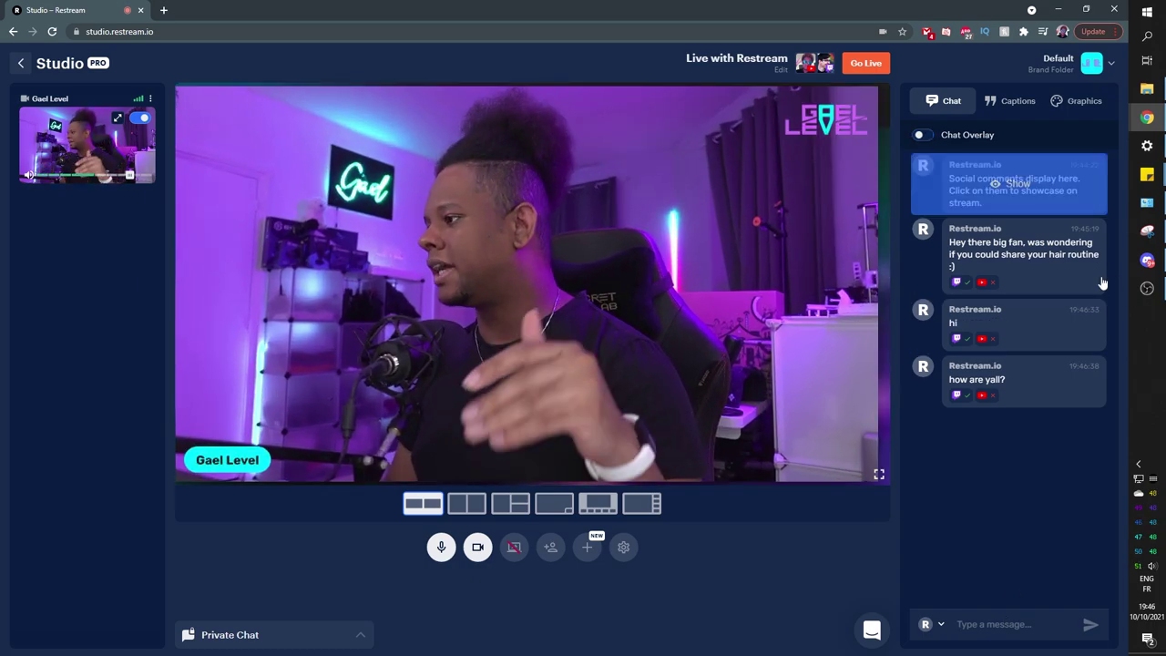
left_click(1037, 322)
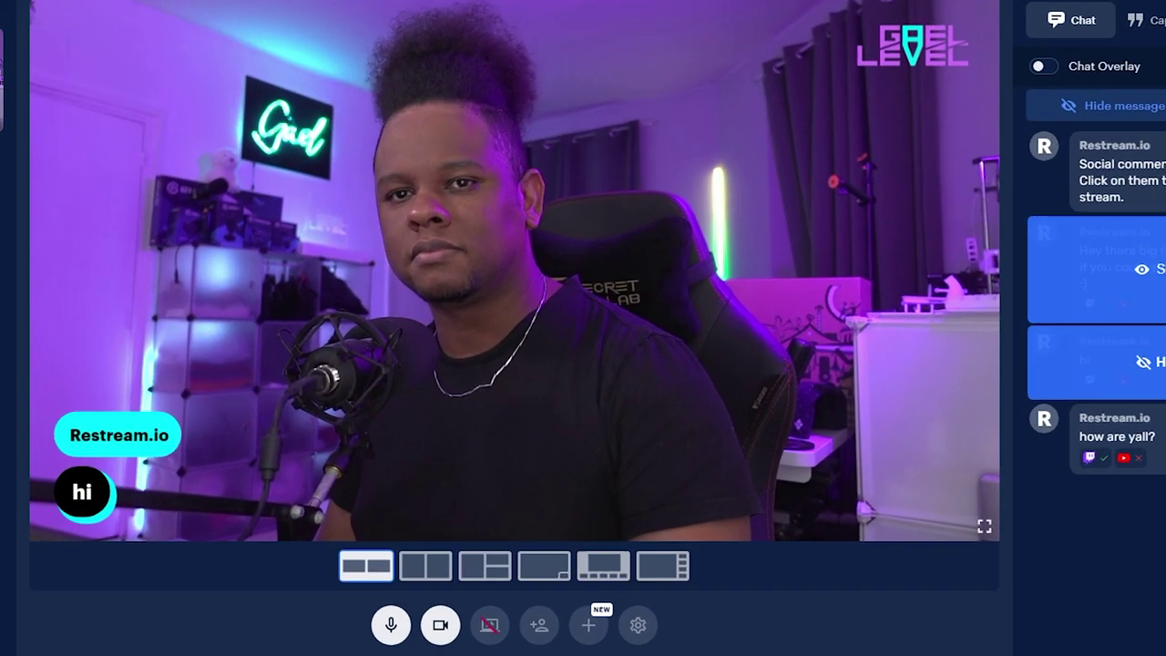
left_click(1106, 267)
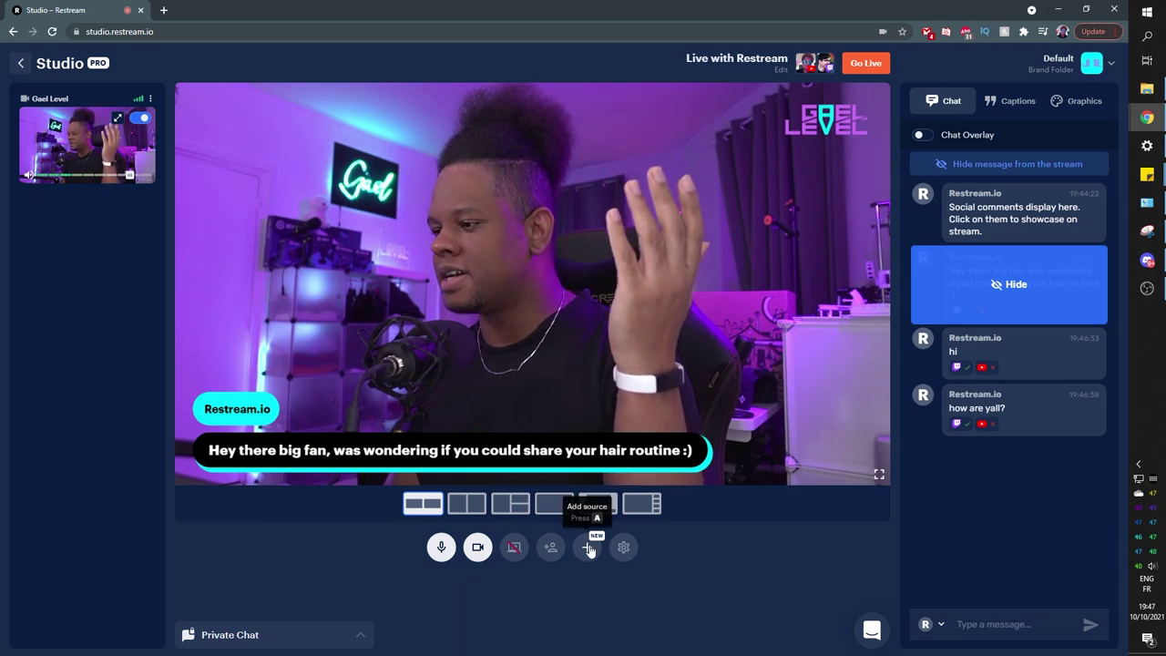
Review the source types that can be added to the stream, without adding one.
left_click(587, 548)
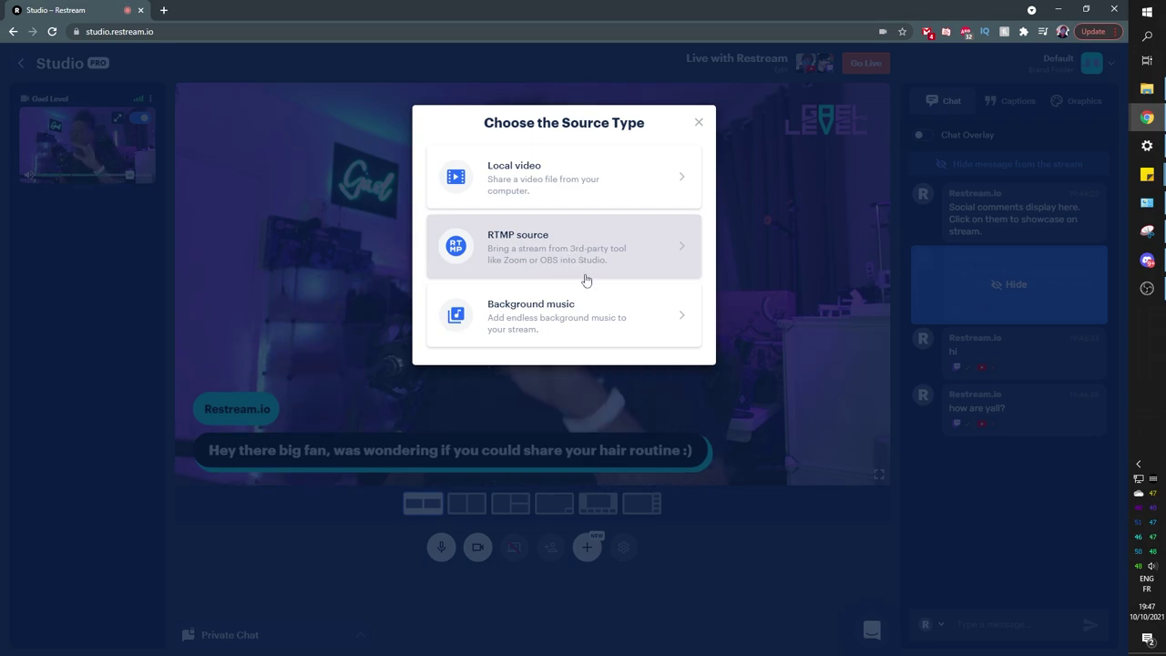
left_click(650, 623)
Add the caption "Discussing my state of mind" with the secondary text "It's aight" and show it on the stream.
left_click(993, 105)
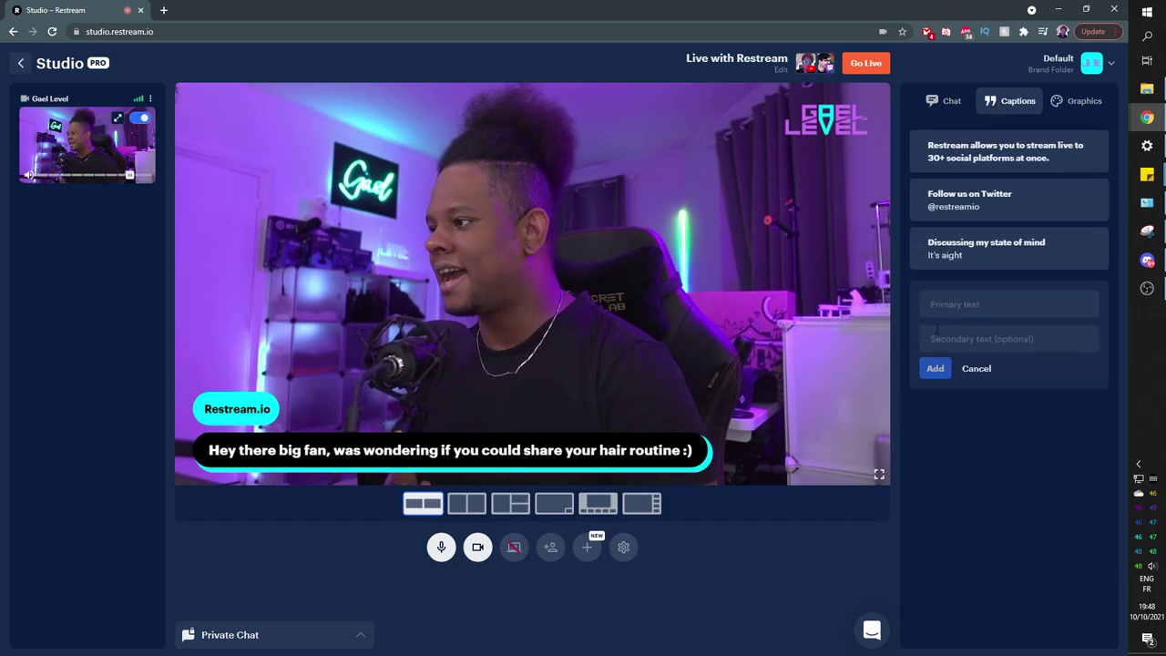
left_click(997, 257)
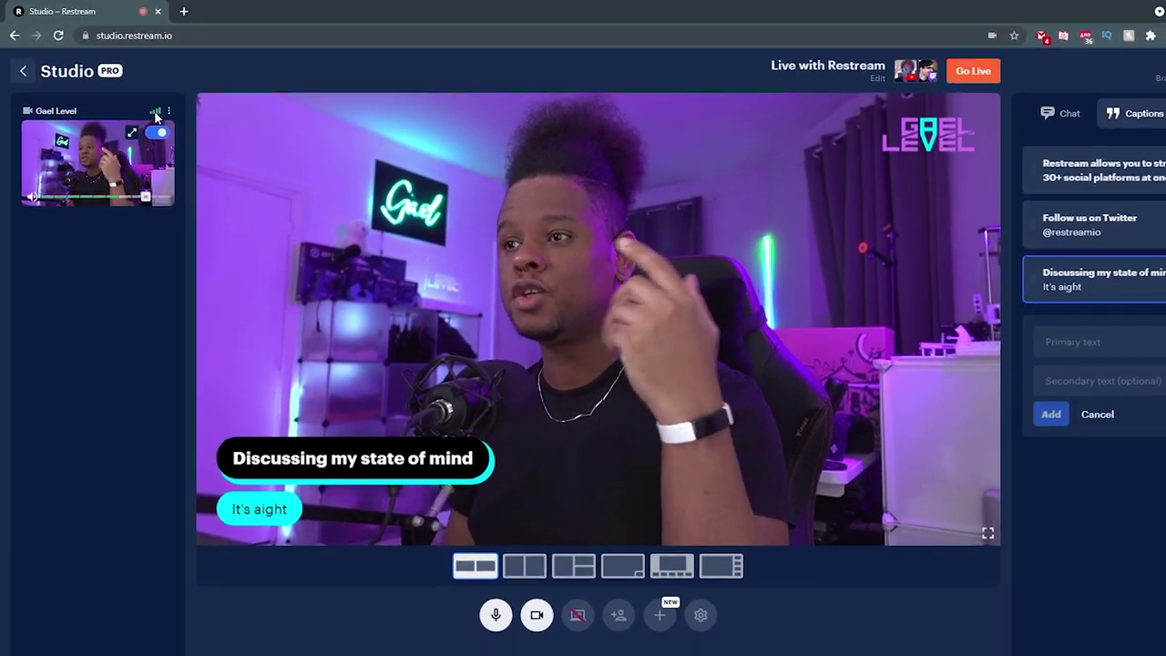
Return to the graphics settings, then leave the live studio for the Restream home page.
mouse_move(137, 101)
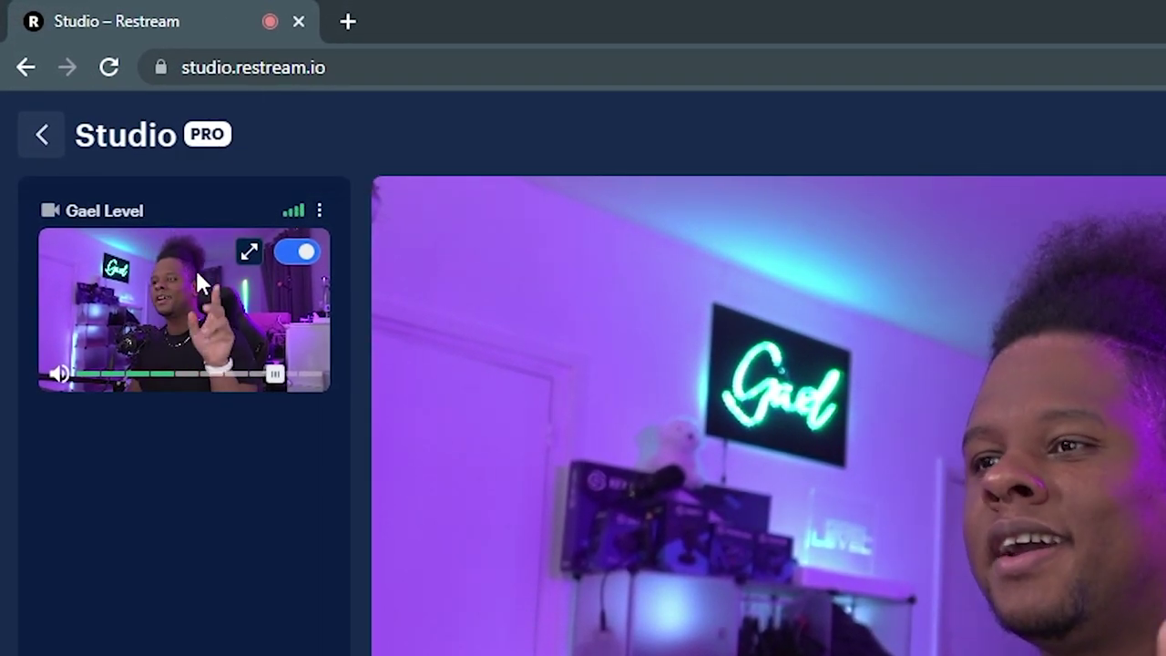
mouse_move(198, 396)
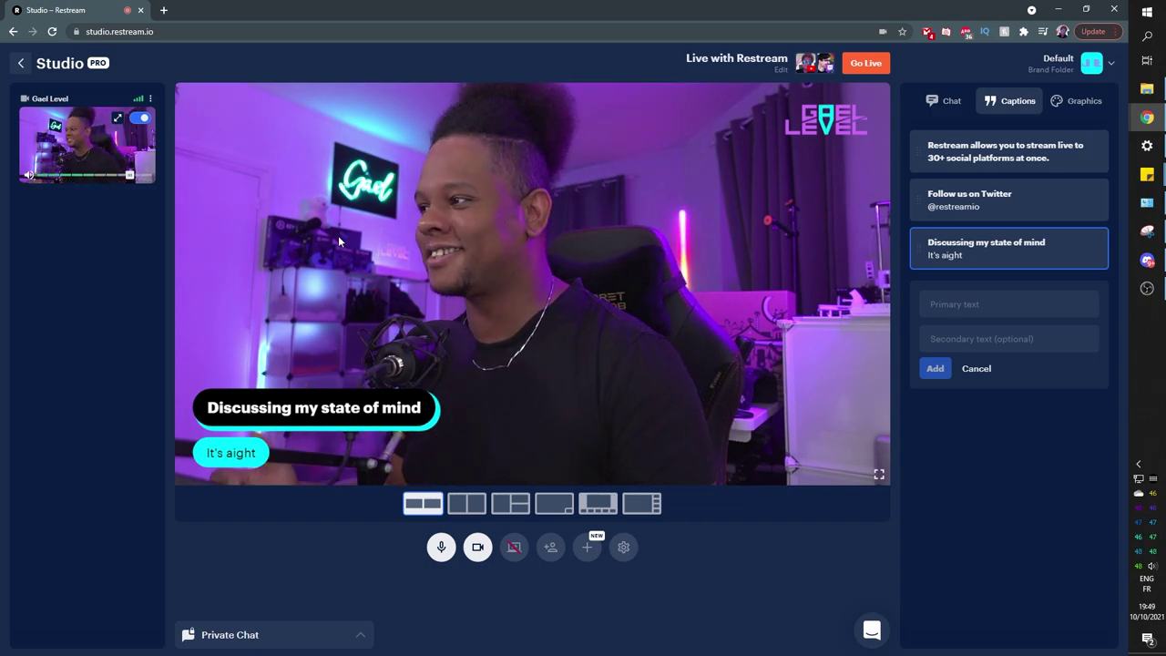
left_click(1078, 100)
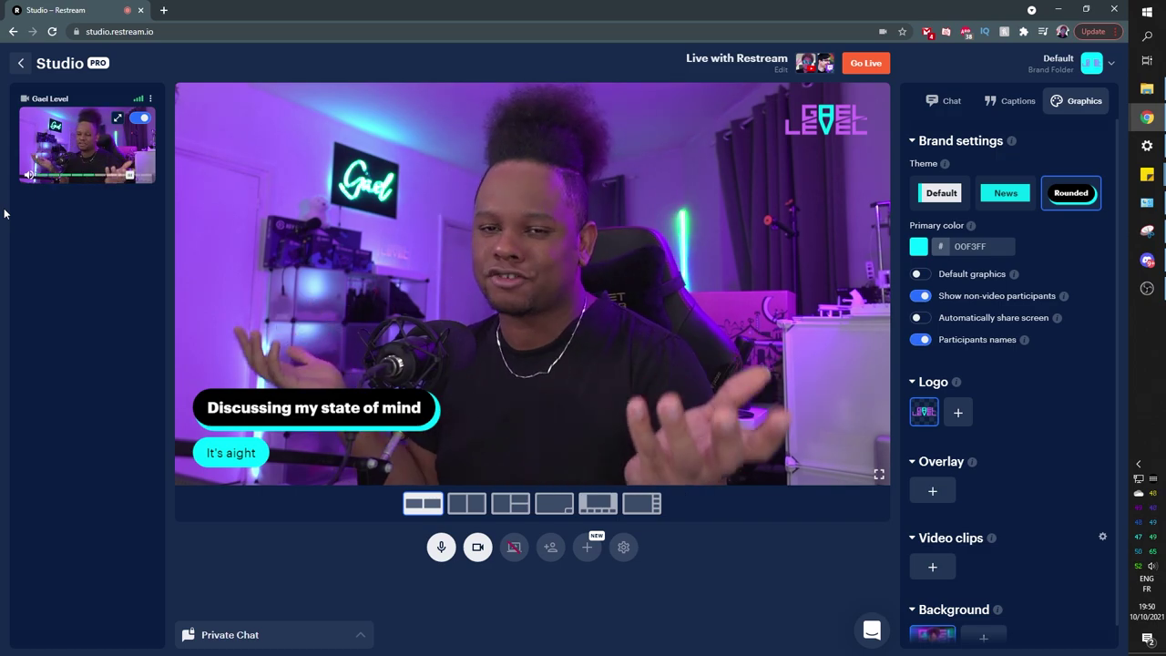
left_click(20, 63)
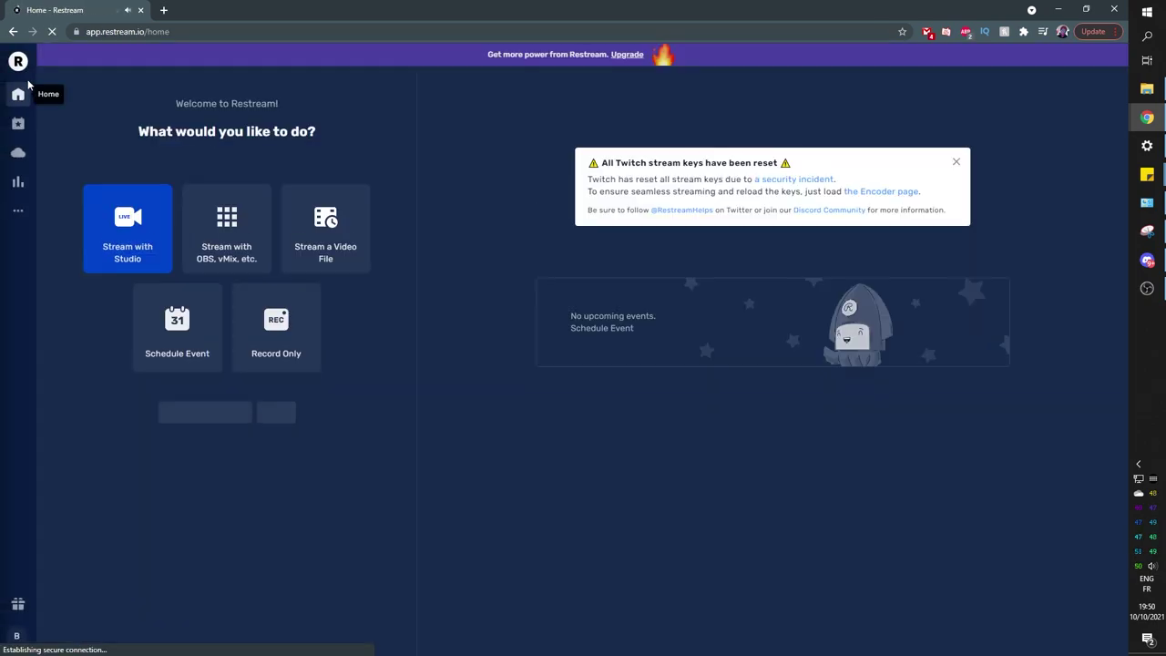